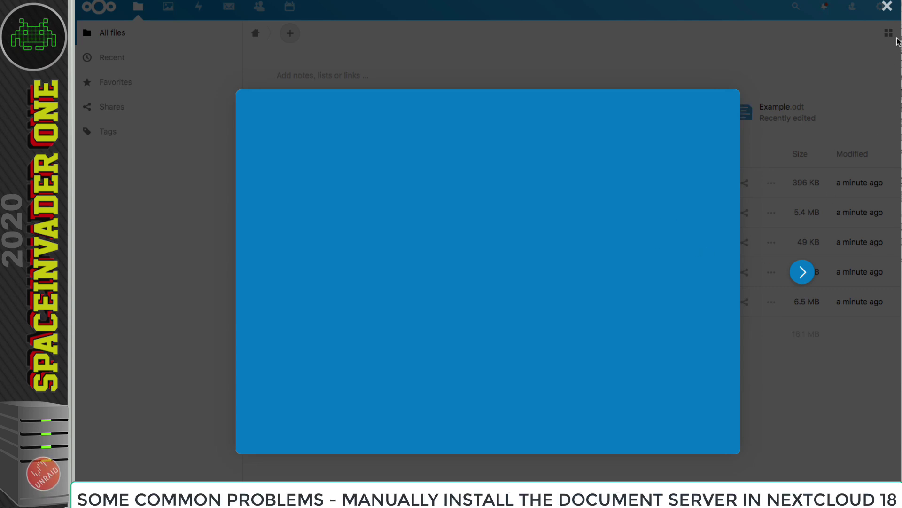
{"action": "left_click", "coordinate": [887, 6]}
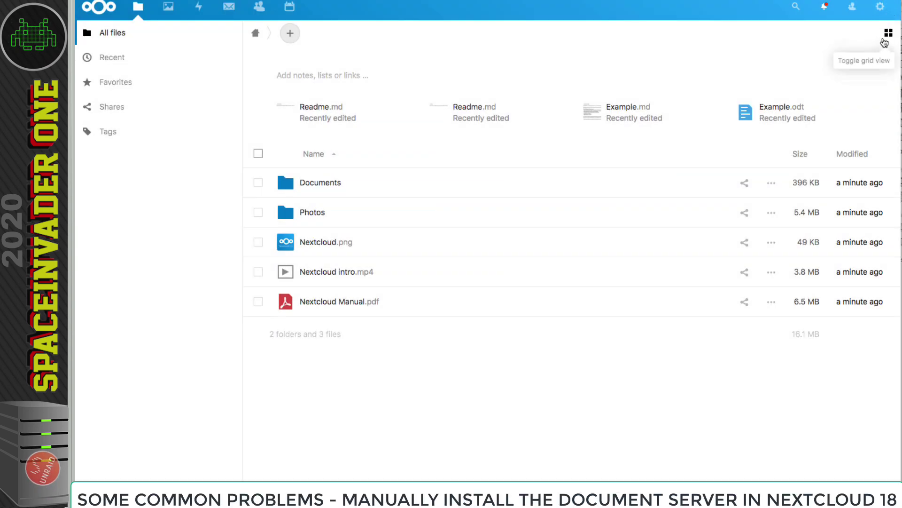
{"action": "left_click", "coordinate": [880, 6]}
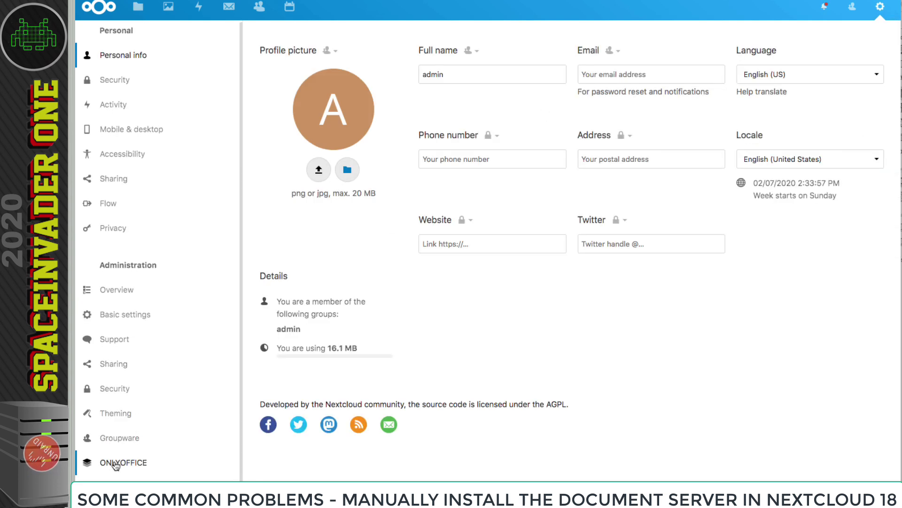
{"action": "left_click", "coordinate": [115, 463]}
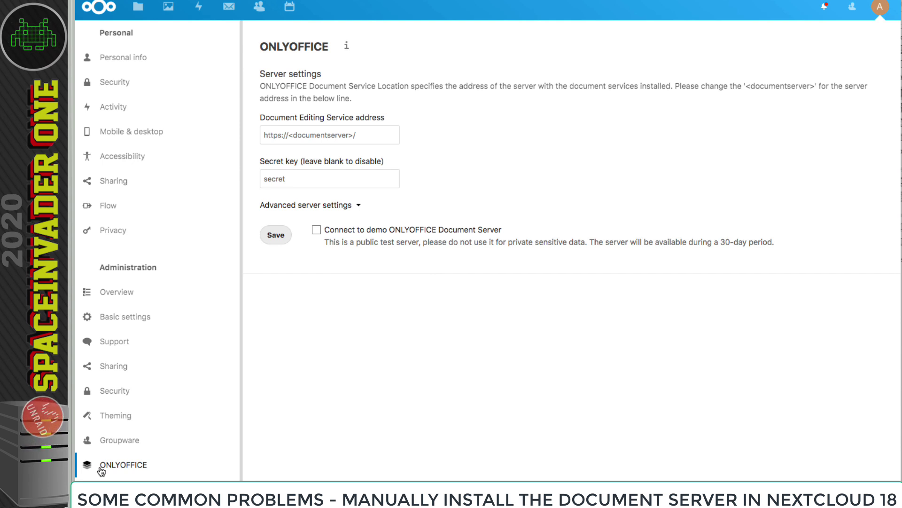
{"action": "left_click", "coordinate": [376, 136]}
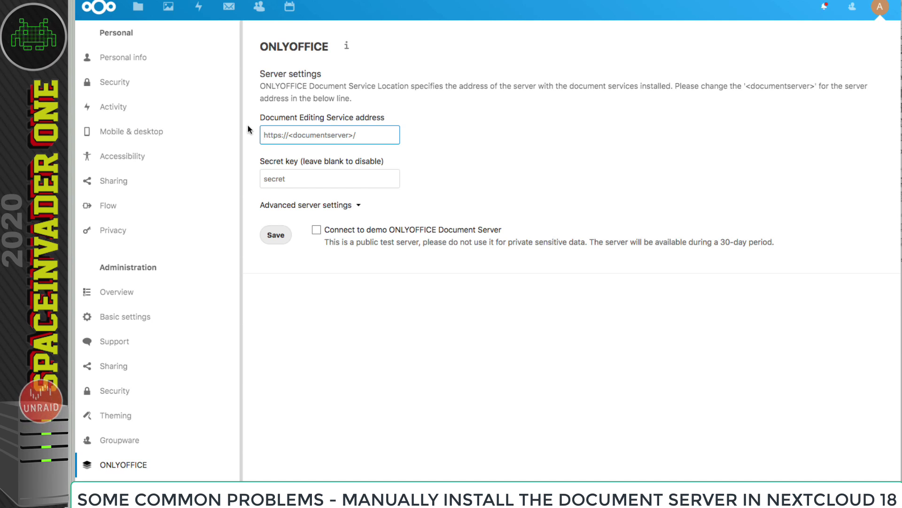
{"action": "left_click", "coordinate": [441, 162]}
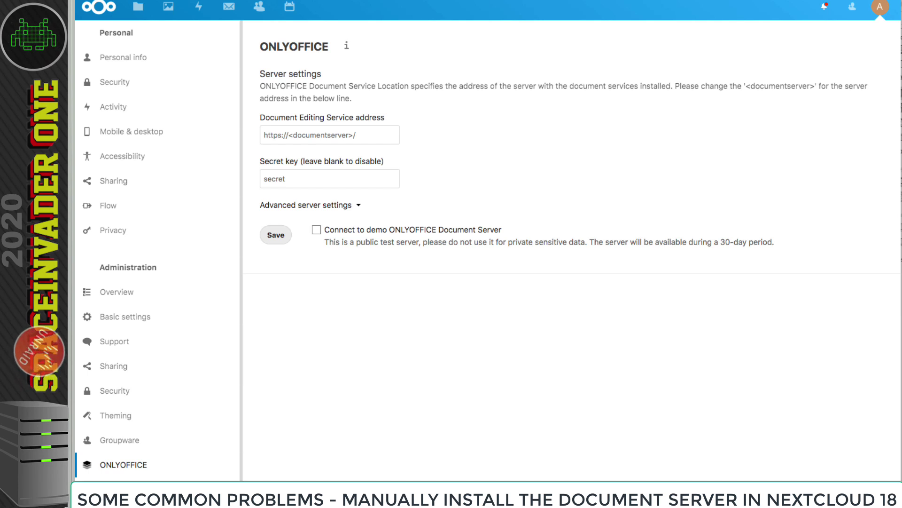
{"action": "left_click", "coordinate": [885, 18]}
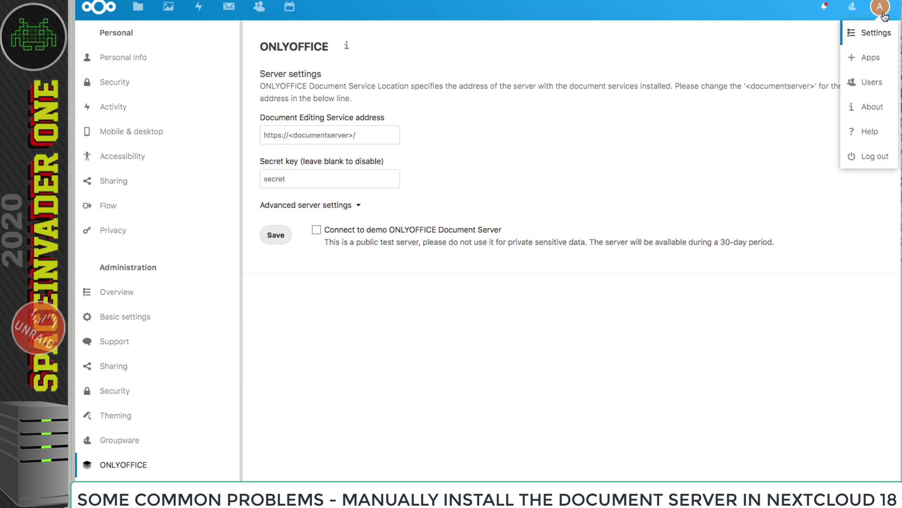
- Search the app store for 'community' and download and enable Community Document Server 0.1.5
{"action": "left_click", "coordinate": [867, 64]}
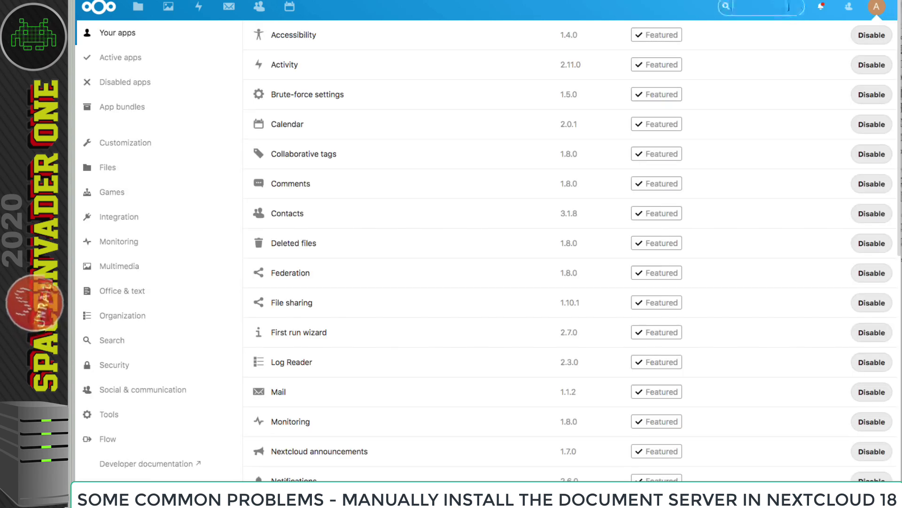
{"action": "type", "text": "community"}
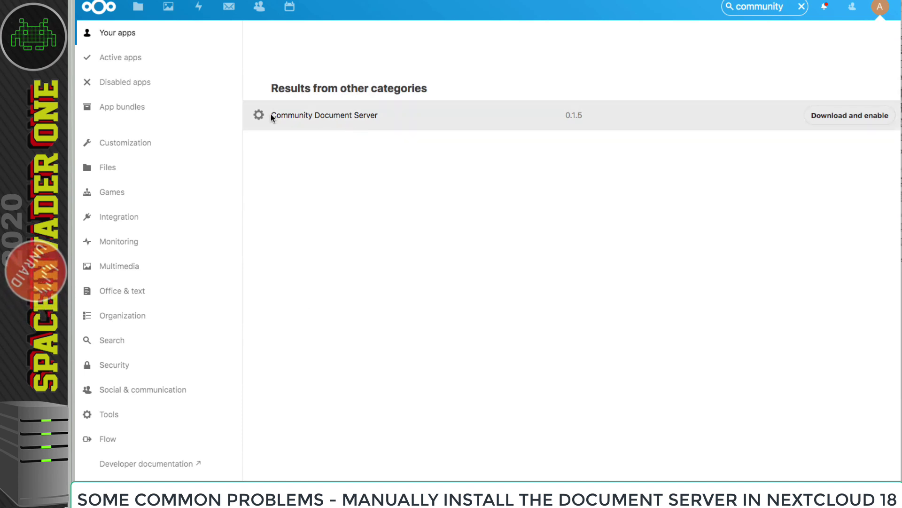
{"action": "left_click", "coordinate": [854, 118]}
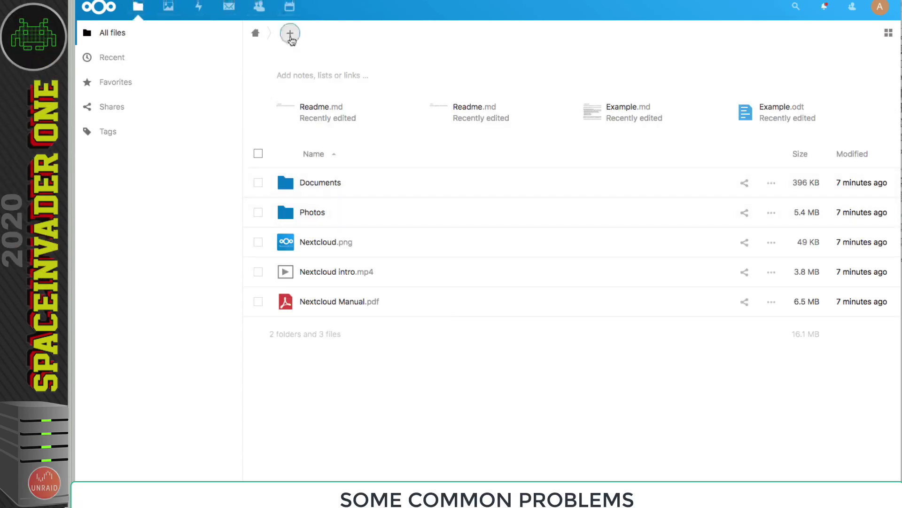
- Create a new document file in Files with the default name
{"action": "left_click", "coordinate": [290, 34]}
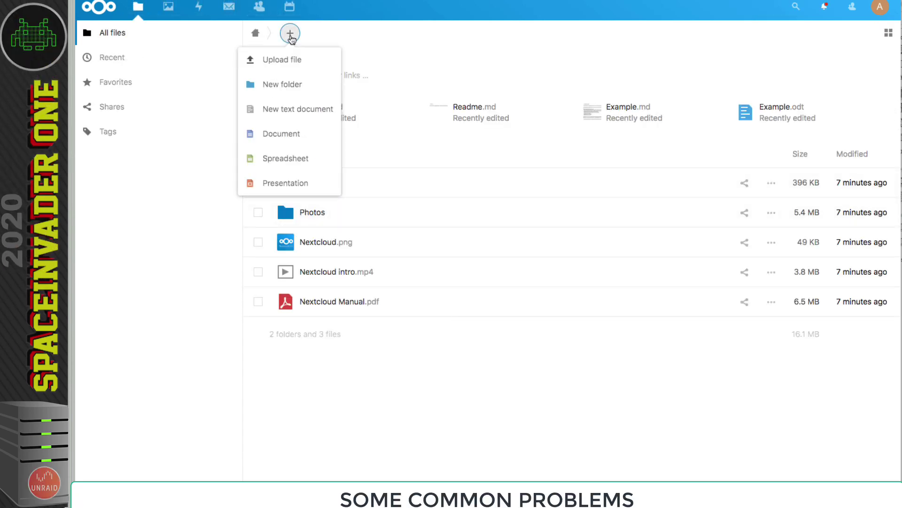
{"action": "left_click", "coordinate": [261, 135]}
{"action": "left_click", "coordinate": [333, 134]}
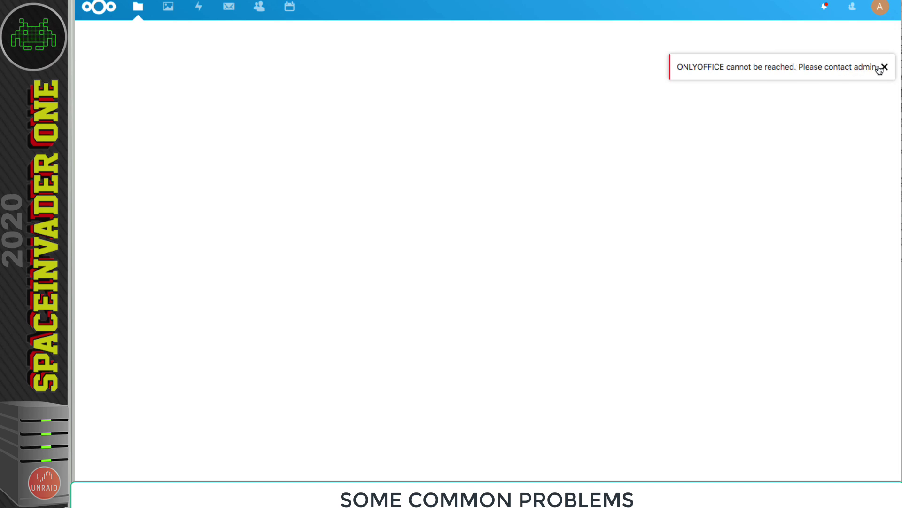
{"action": "left_click", "coordinate": [880, 7]}
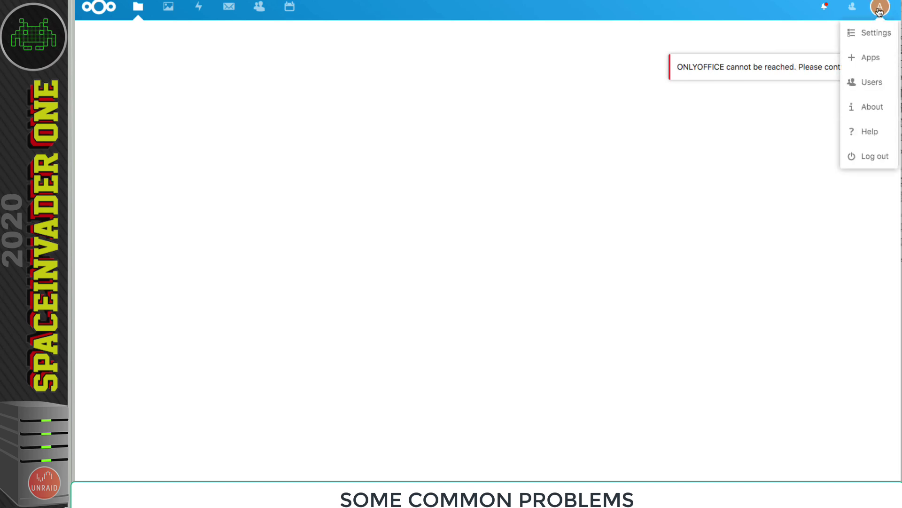
{"action": "left_click", "coordinate": [879, 38]}
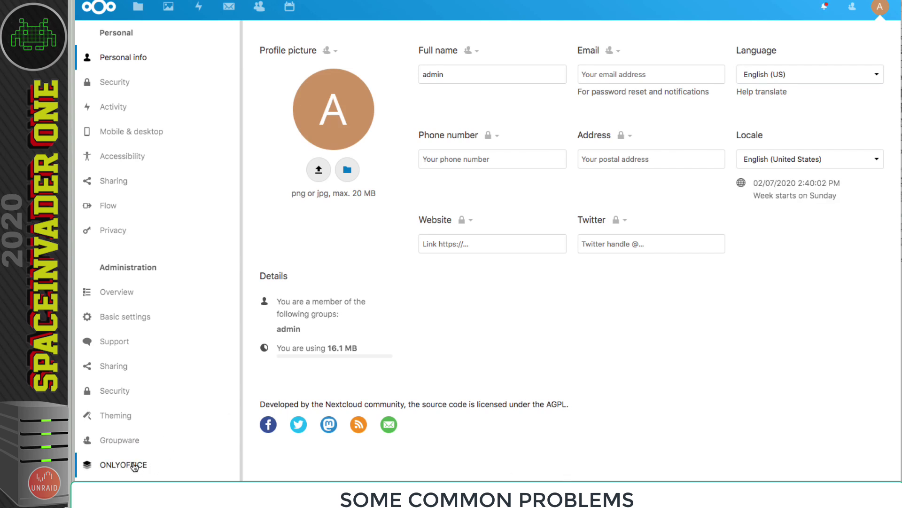
{"action": "left_click", "coordinate": [135, 465]}
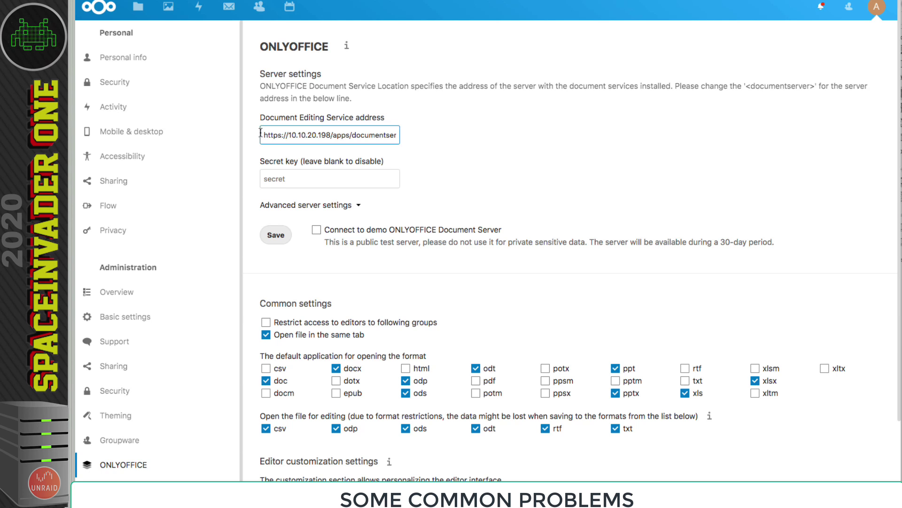
{"action": "left_click_drag", "start_coordinate": [261, 134], "coordinate": [357, 139]}
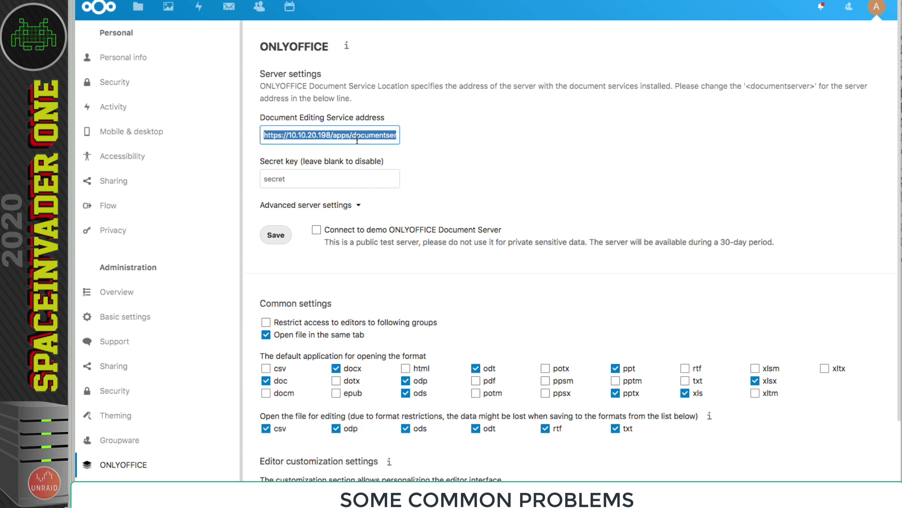
{"action": "left_click_drag", "start_coordinate": [357, 140], "coordinate": [418, 143]}
{"action": "key", "text": "super+c"}
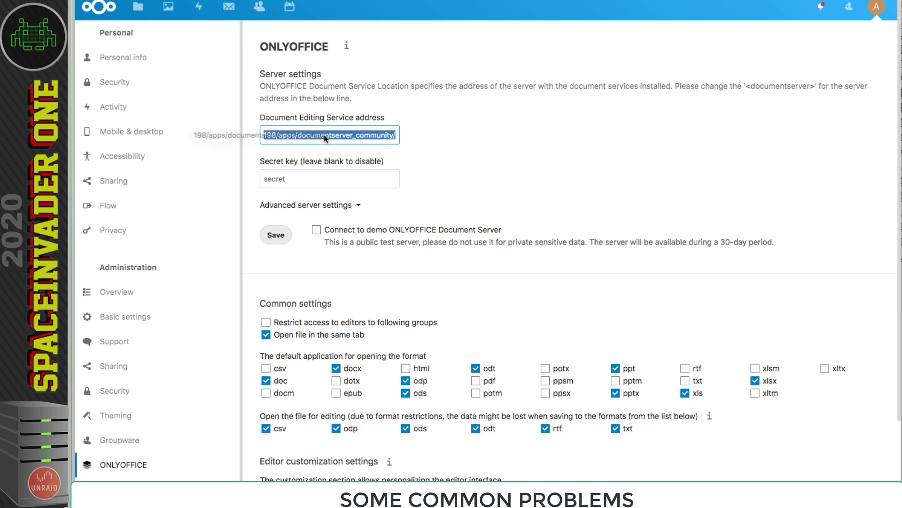
{"action": "left_click_drag", "start_coordinate": [331, 135], "coordinate": [246, 133]}
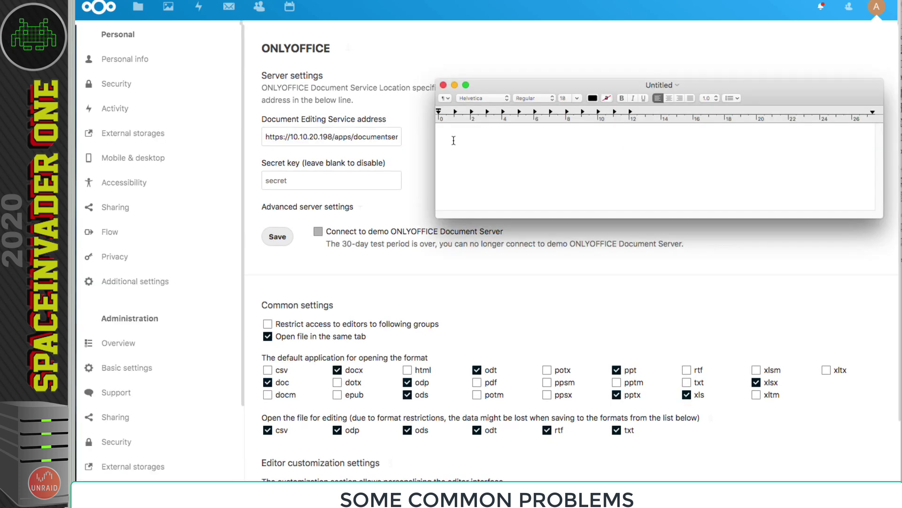
{"action": "right_click", "coordinate": [454, 139]}
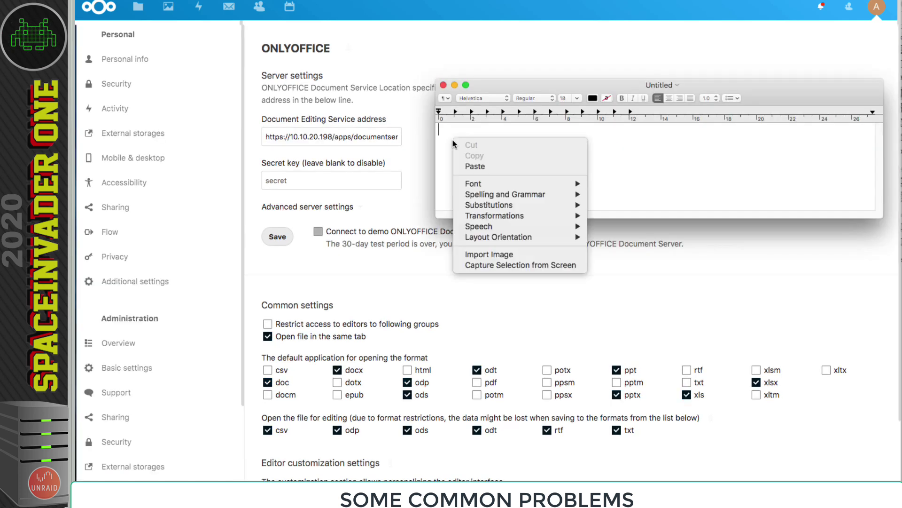
{"action": "left_click", "coordinate": [471, 166]}
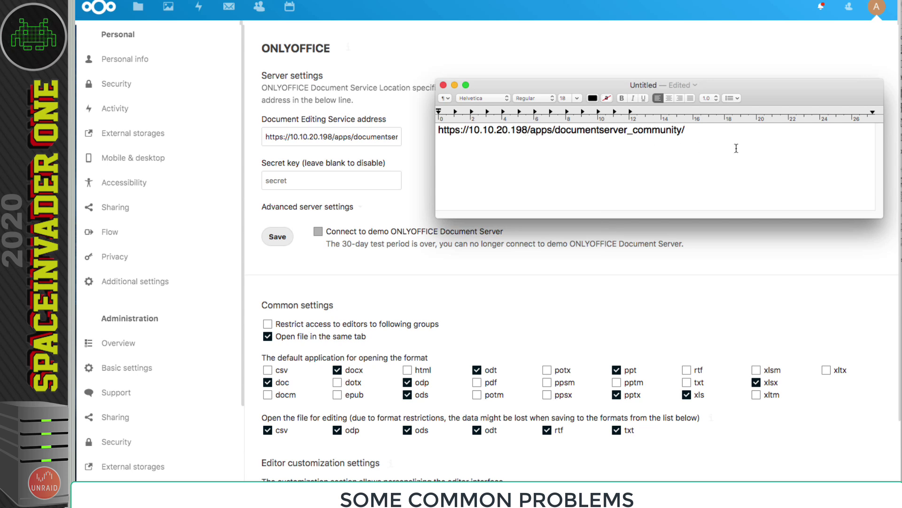
{"action": "key", "text": "BackSpace"}
{"action": "key", "text": "BackSpace"}
{"action": "key", "text": "BackSpace"}
{"action": "key", "text": "BackSpace"}
{"action": "key", "text": "BackSpace"}
{"action": "key", "text": "BackSpace"}
{"action": "key", "text": "BackSpace"}
{"action": "key", "text": "BackSpace"}
{"action": "key", "text": "BackSpace"}
{"action": "key", "text": "BackSpace"}
{"action": "key", "text": "BackSpace"}
{"action": "key", "text": "BackSpace"}
{"action": "type", "text": "nextclou"}
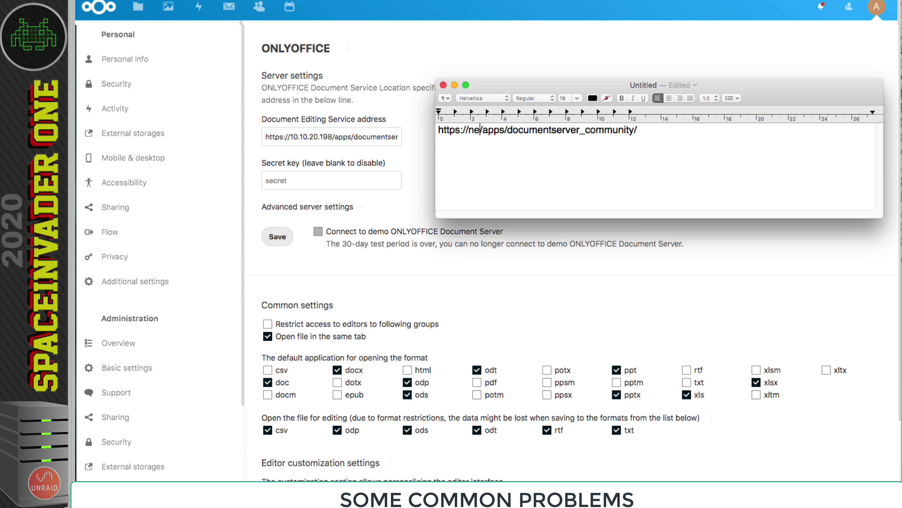
{"action": "type", "text": "d.mydomai"}
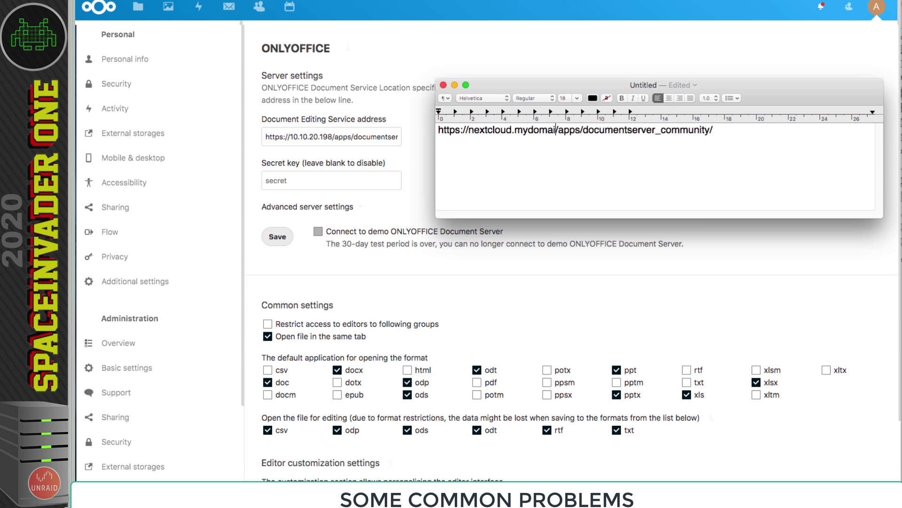
{"action": "type", "text": "n.co"}
{"action": "key", "text": "super+a"}
{"action": "right_click", "coordinate": [444, 133]}
{"action": "left_click", "coordinate": [470, 203]}
- Replace the Document Editing Service address in Nextcloud with the domain-based URL
{"action": "left_click", "coordinate": [272, 136]}
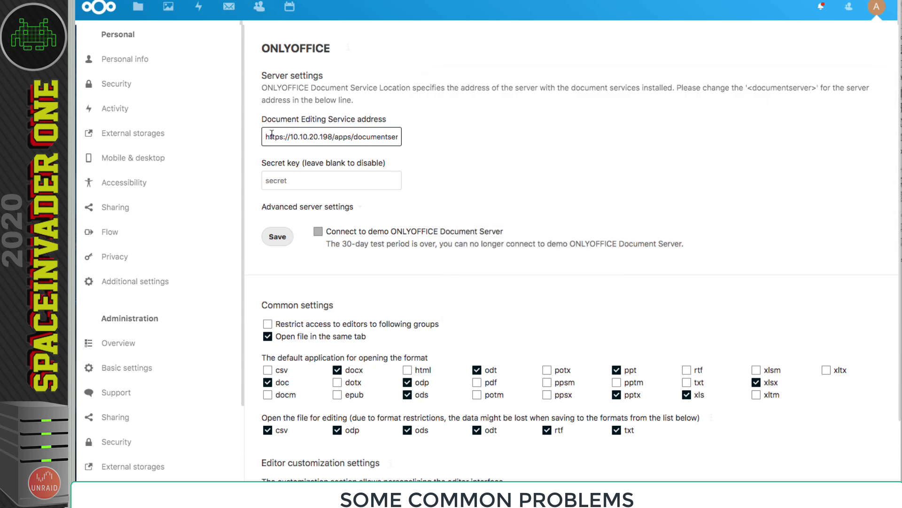
{"action": "key", "text": "super+a"}
{"action": "key", "text": "super+v"}
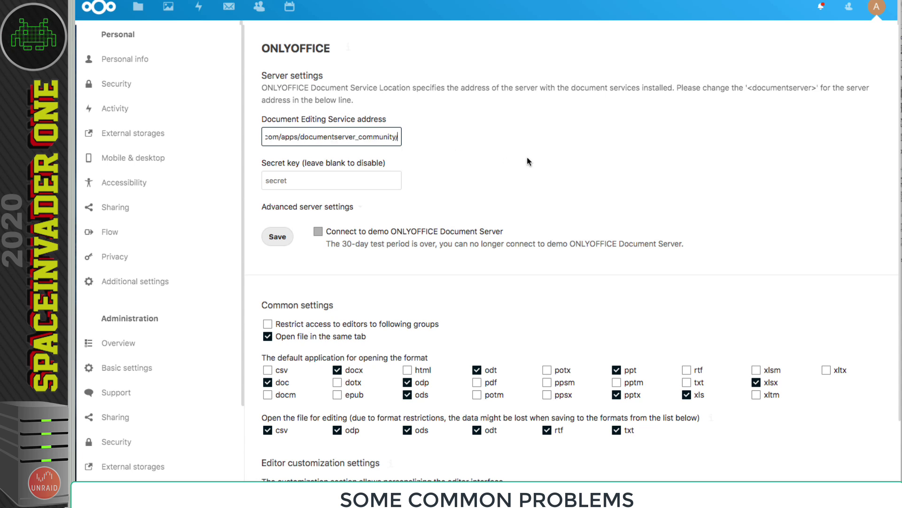
{"action": "left_click_drag", "start_coordinate": [388, 134], "coordinate": [256, 142]}
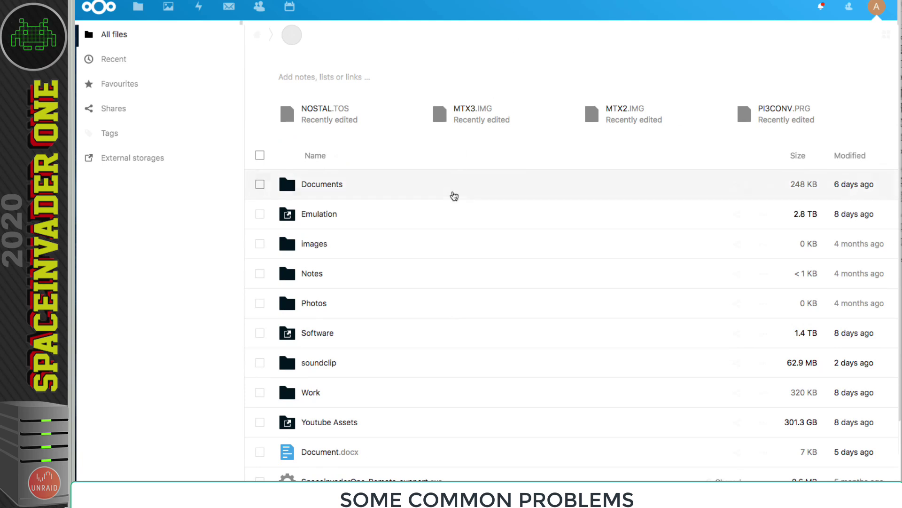
- Open Document.docx from Files and note the 'ONLYOFFICE cannot be reached' error
{"action": "scroll", "coordinate": [439, 234], "scroll_direction": "down", "scroll_amount": 1}
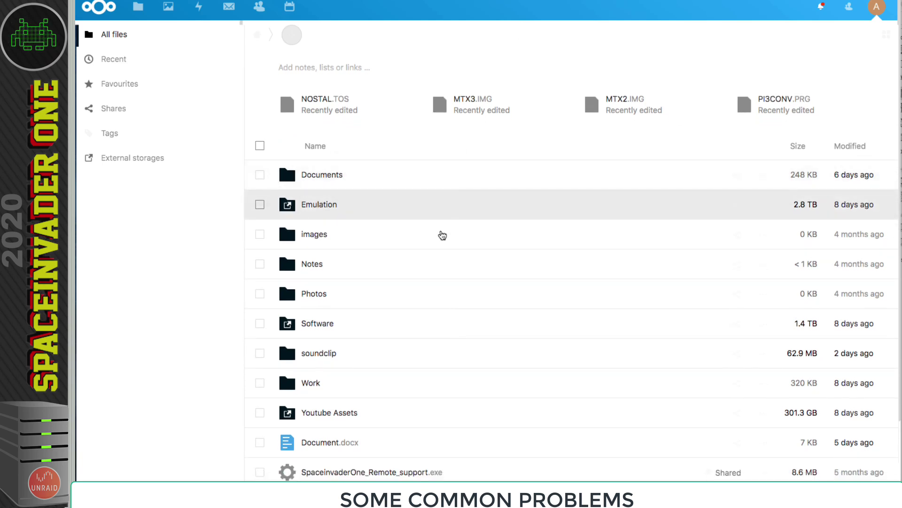
{"action": "left_click", "coordinate": [286, 445]}
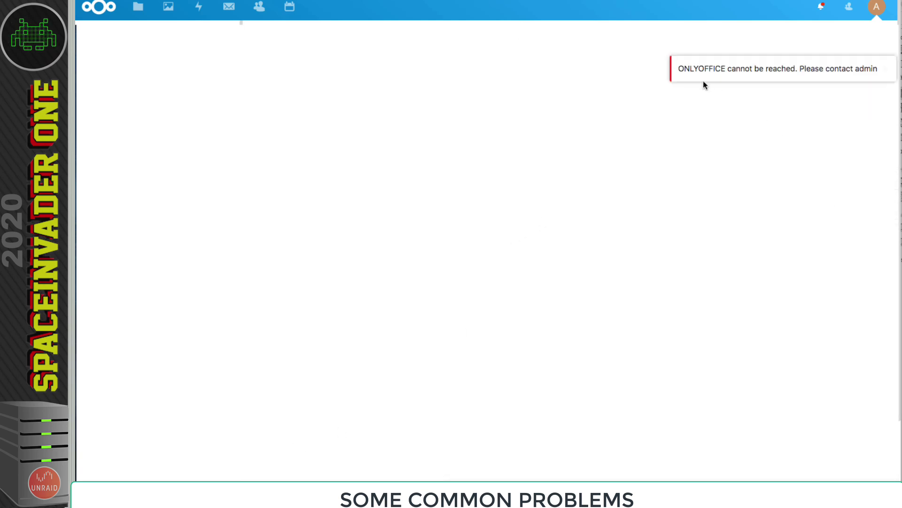
{"action": "left_click_drag", "start_coordinate": [678, 69], "coordinate": [873, 81]}
{"action": "left_click", "coordinate": [816, 103]}
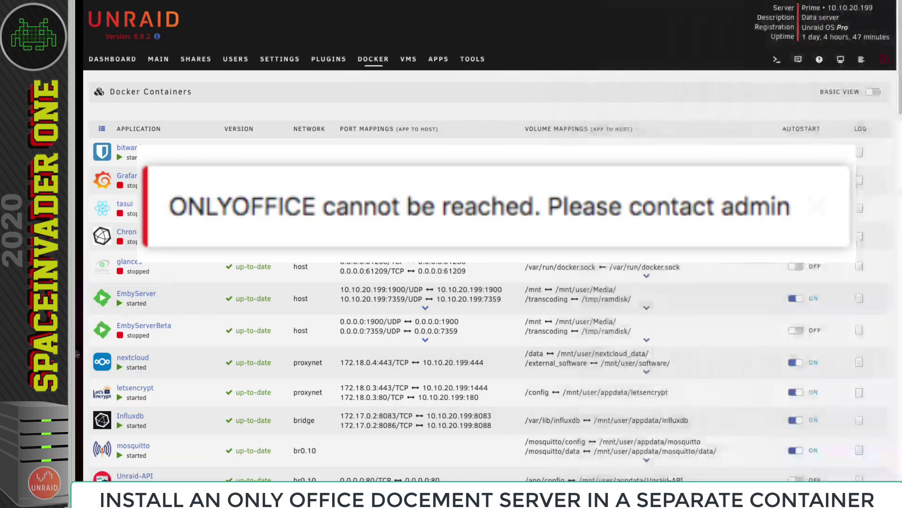
- Stop the nextcloud Docker container and go to the Community Applications store
{"action": "left_click", "coordinate": [101, 363]}
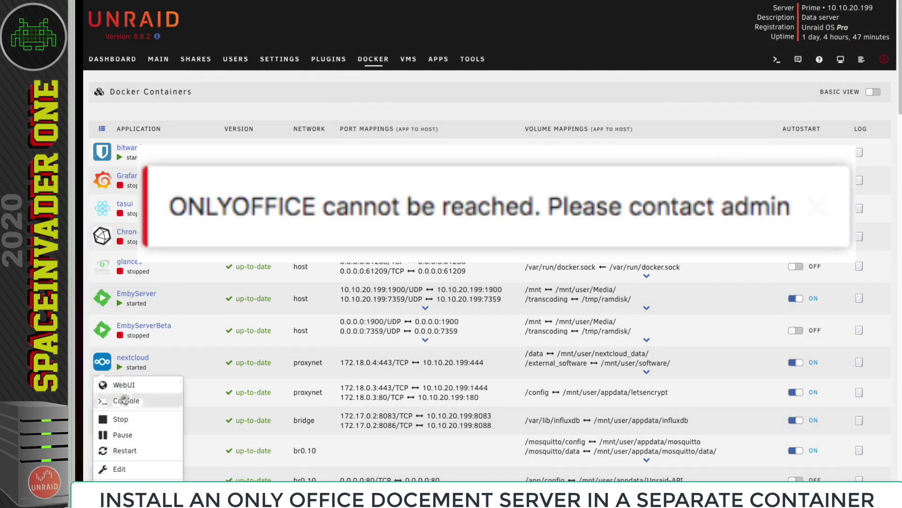
{"action": "left_click", "coordinate": [130, 422]}
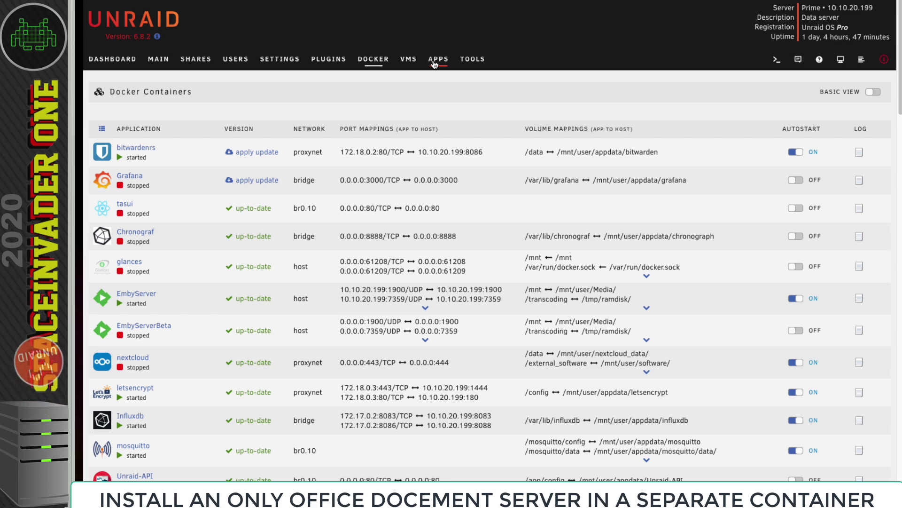
{"action": "left_click", "coordinate": [434, 64]}
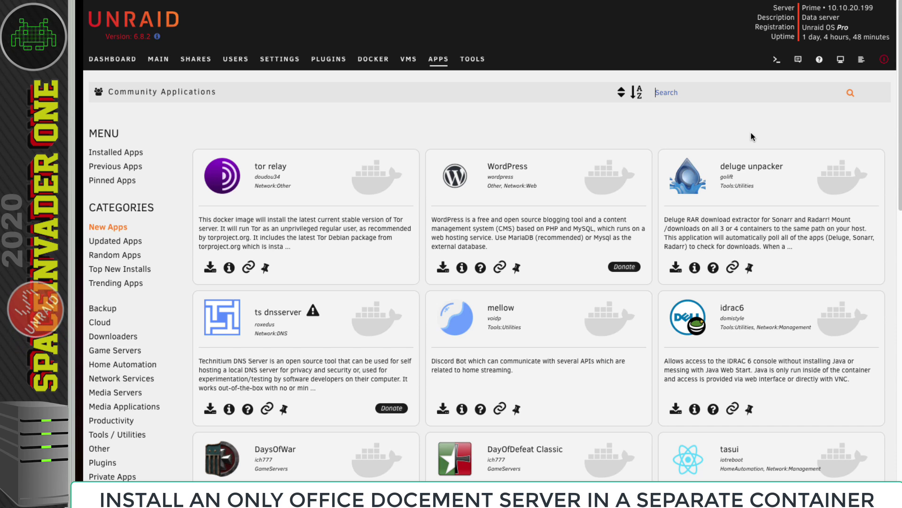
- Search Community Applications for 'onlyoffice' and find OnlyOfficeDocumentServer published by onlyoffice
{"action": "type", "text": "o"}
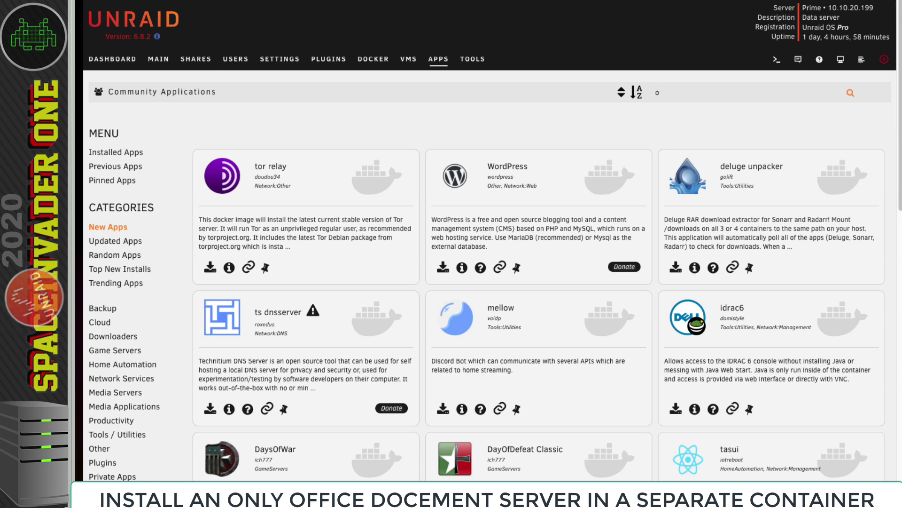
{"action": "type", "text": "nlyoffice"}
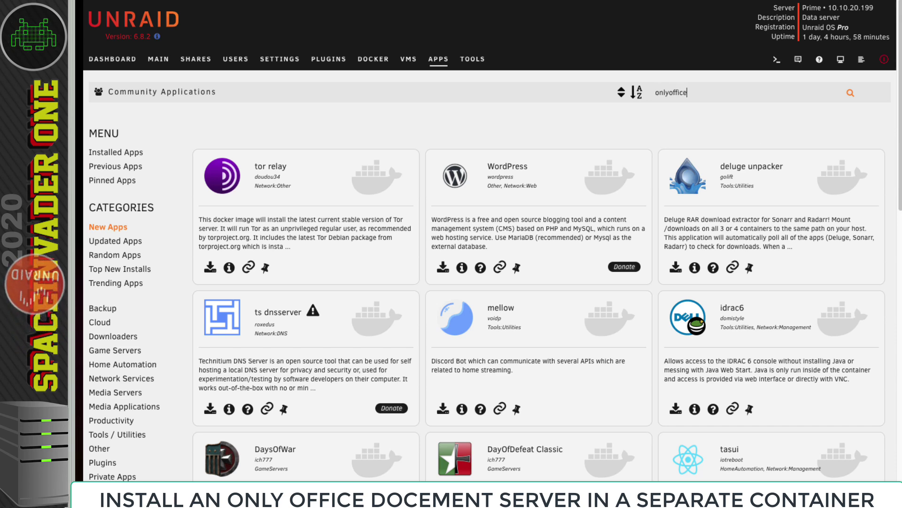
{"action": "key", "text": "Return"}
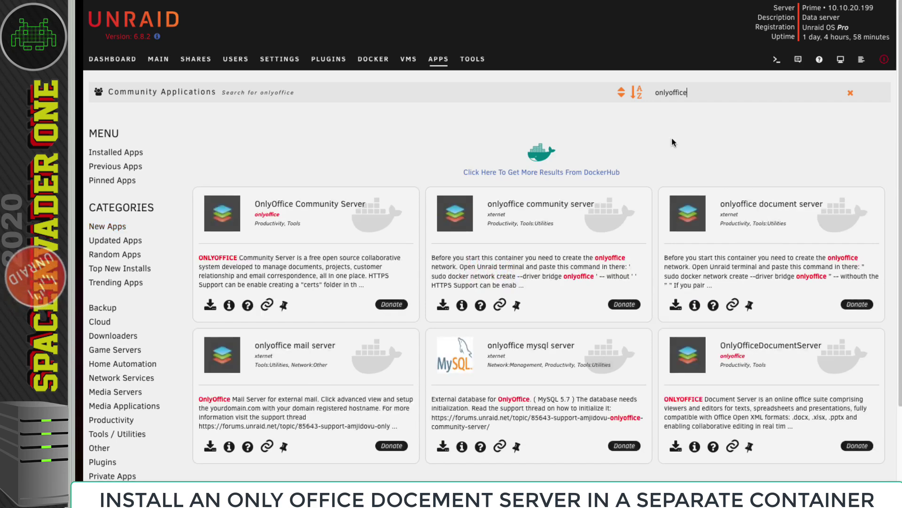
{"action": "double_click", "coordinate": [758, 339]}
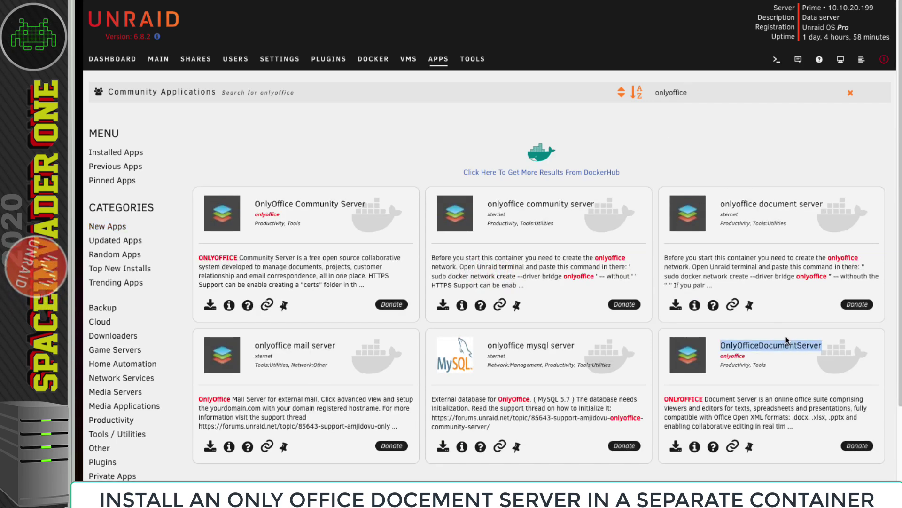
{"action": "left_click_drag", "start_coordinate": [746, 356], "coordinate": [728, 357]}
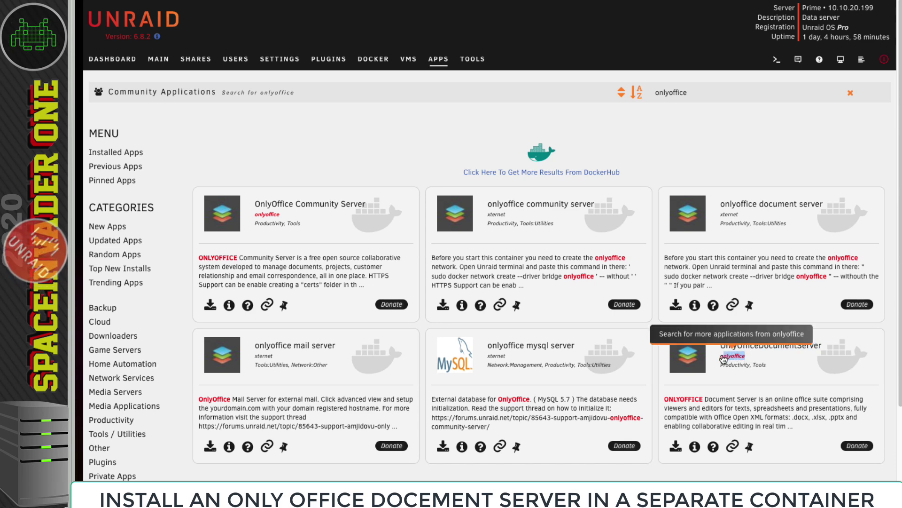
{"action": "left_click", "coordinate": [661, 454]}
- Open the OnlyOfficeDocumentServer install template and set Network Type to Custom : proxynet
{"action": "left_click", "coordinate": [677, 445]}
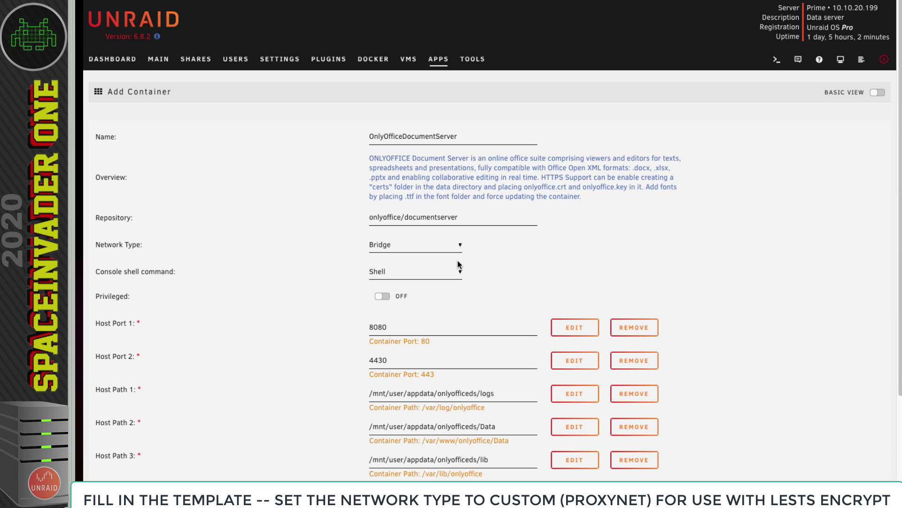
{"action": "left_click", "coordinate": [443, 249]}
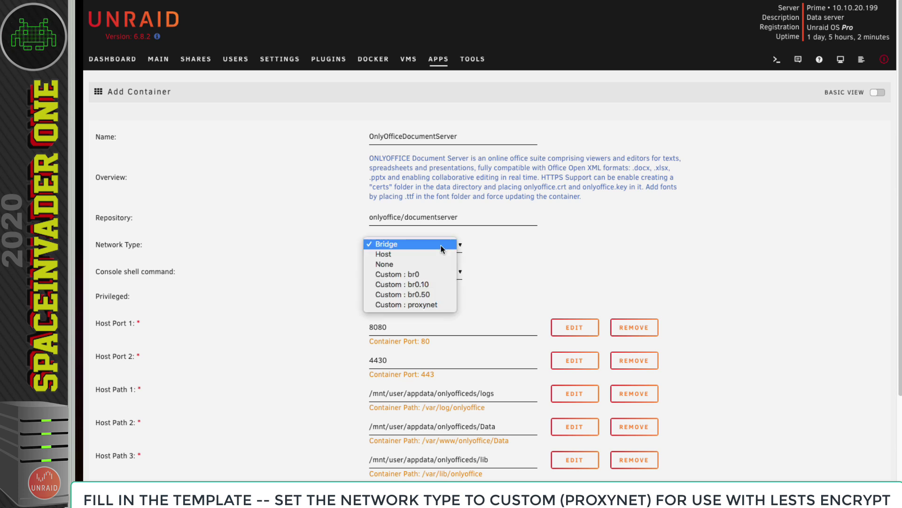
{"action": "left_click", "coordinate": [421, 306]}
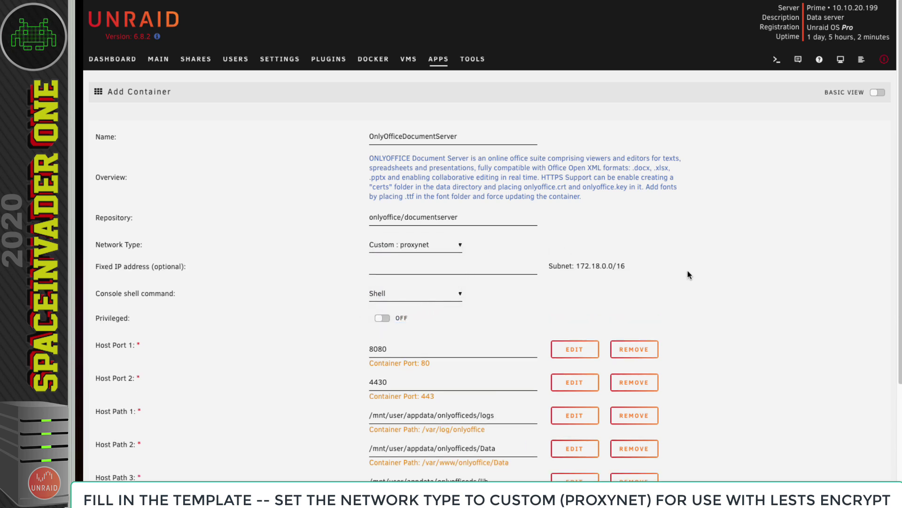
- Change Host Port 1 from 8080 to 9090 after checking port allocations, and apply
{"action": "scroll", "coordinate": [685, 272], "scroll_direction": "down", "scroll_amount": 4}
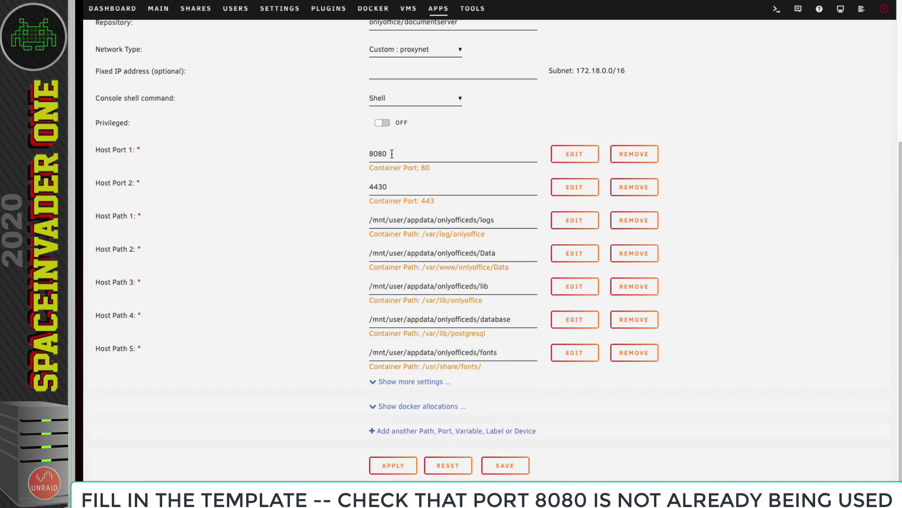
{"action": "left_click_drag", "start_coordinate": [395, 160], "coordinate": [356, 156]}
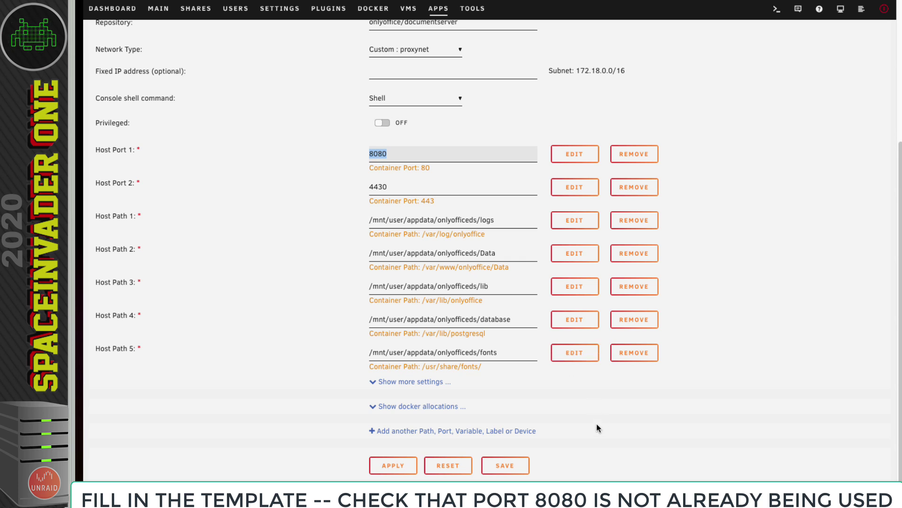
{"action": "left_click", "coordinate": [433, 408]}
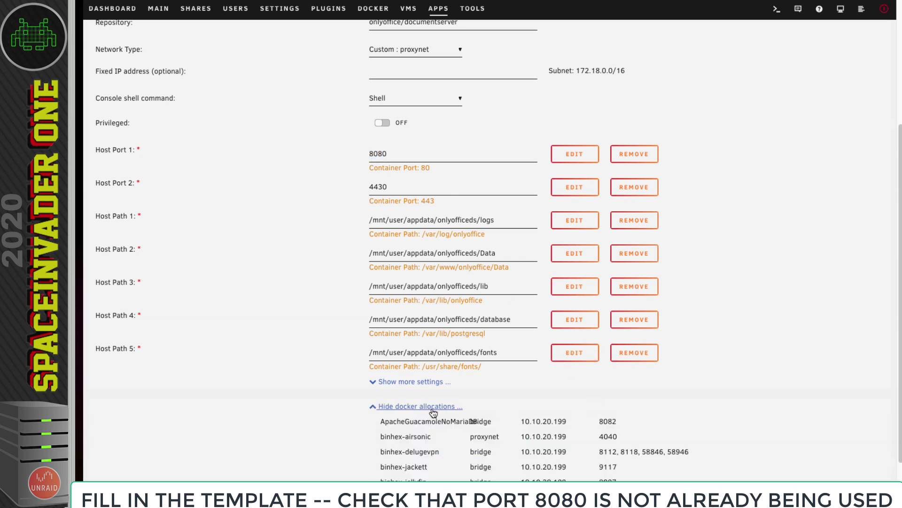
{"action": "scroll", "coordinate": [560, 414], "scroll_direction": "down", "scroll_amount": 5}
{"action": "scroll", "coordinate": [560, 414], "scroll_direction": "down", "scroll_amount": 10}
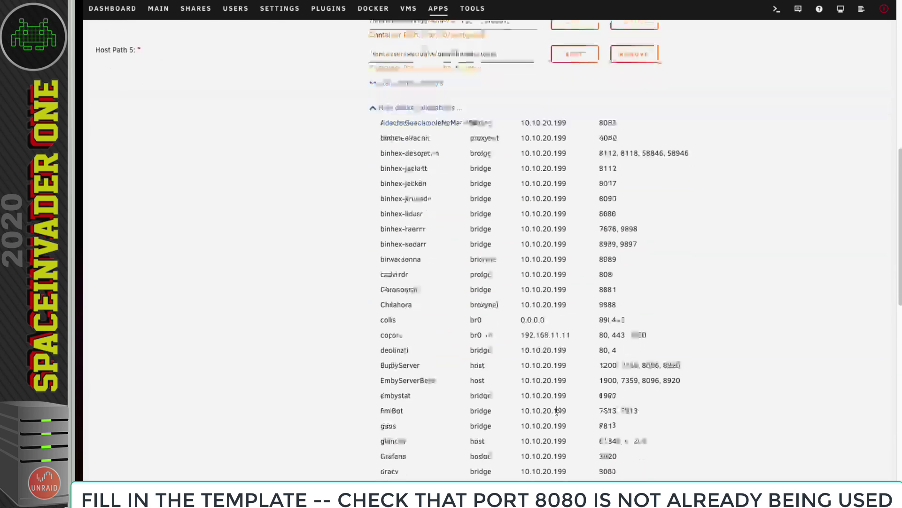
{"action": "scroll", "coordinate": [549, 414], "scroll_direction": "down", "scroll_amount": 7}
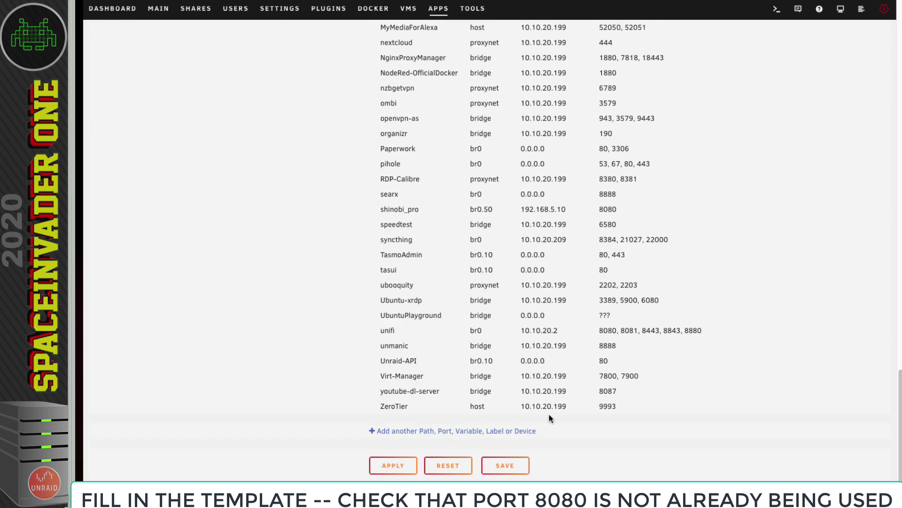
{"action": "scroll", "coordinate": [549, 414], "scroll_direction": "up", "scroll_amount": 20}
{"action": "left_click_drag", "start_coordinate": [389, 320], "coordinate": [358, 323]}
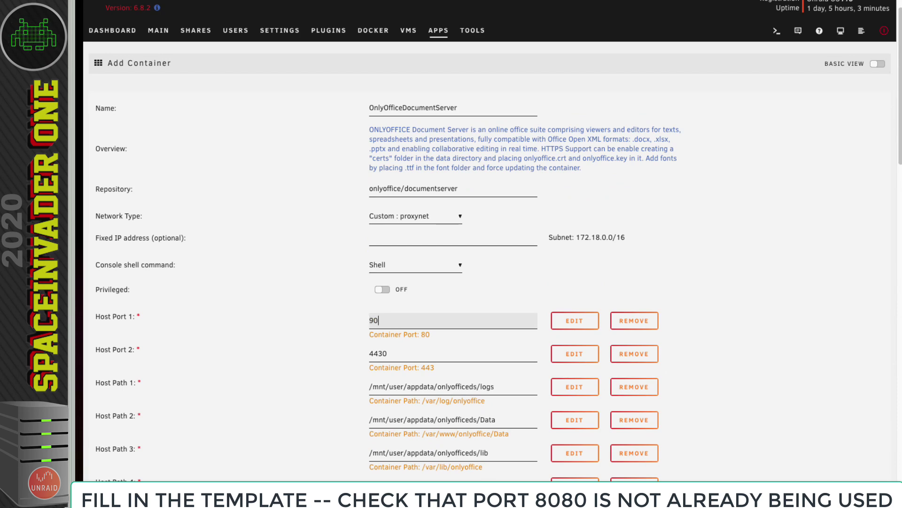
{"action": "scroll", "coordinate": [417, 341], "scroll_direction": "up", "scroll_amount": 1}
{"action": "scroll", "coordinate": [417, 342], "scroll_direction": "down", "scroll_amount": 4}
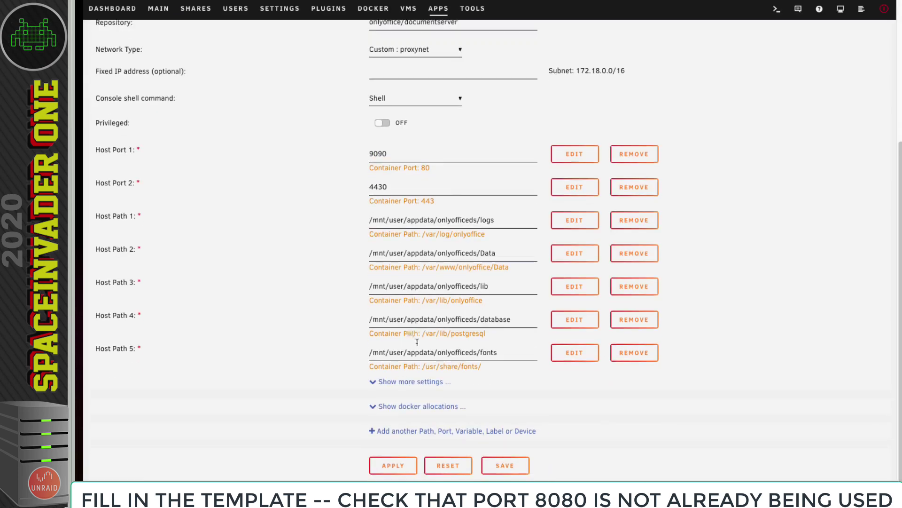
{"action": "left_click", "coordinate": [394, 466]}
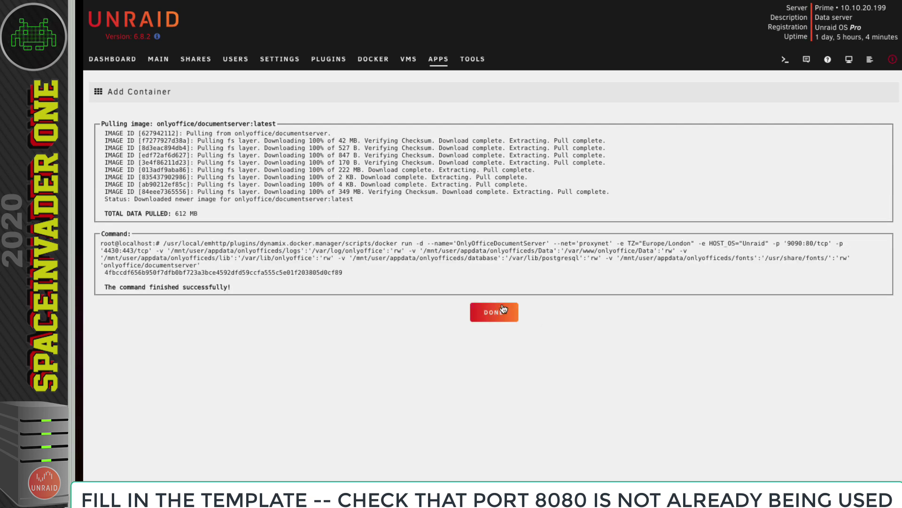
- Close the creation output and stop the OnlyOfficeDocumentServer container from the Docker tab
{"action": "left_click", "coordinate": [498, 314]}
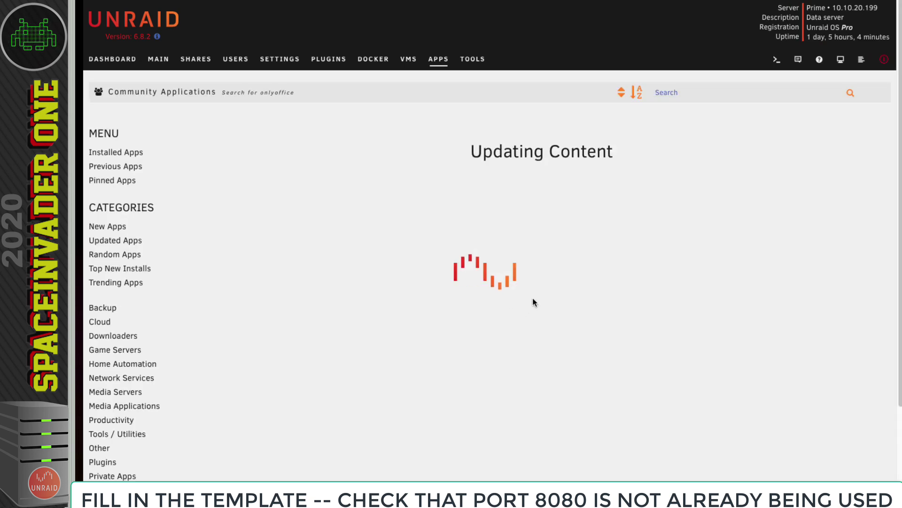
{"action": "left_click", "coordinate": [375, 63]}
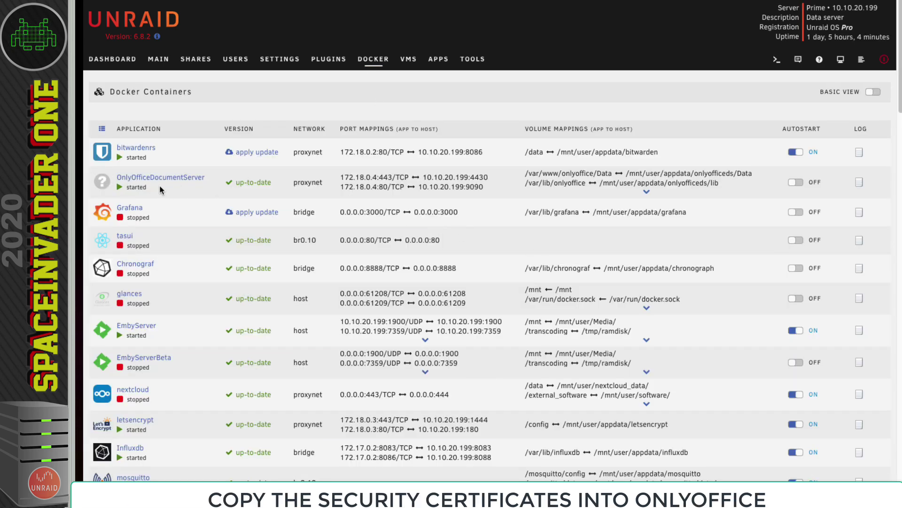
{"action": "left_click", "coordinate": [103, 182]}
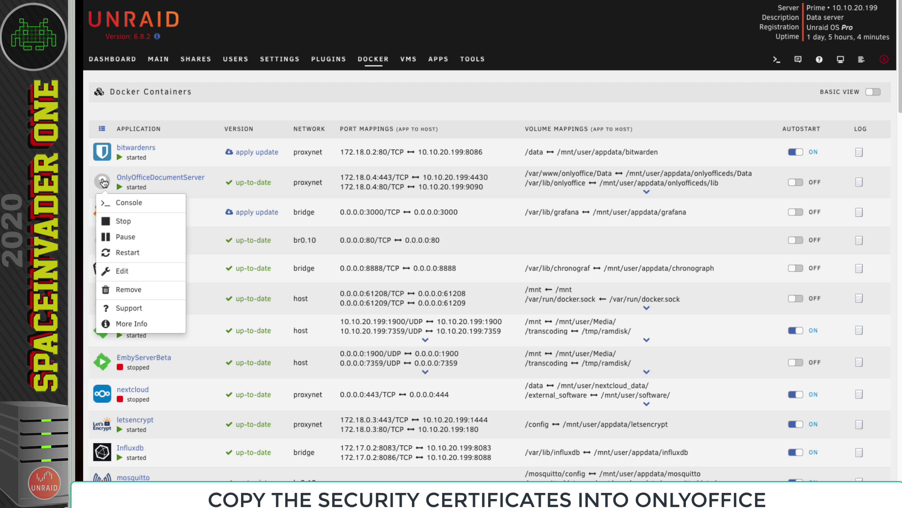
{"action": "left_click", "coordinate": [137, 220]}
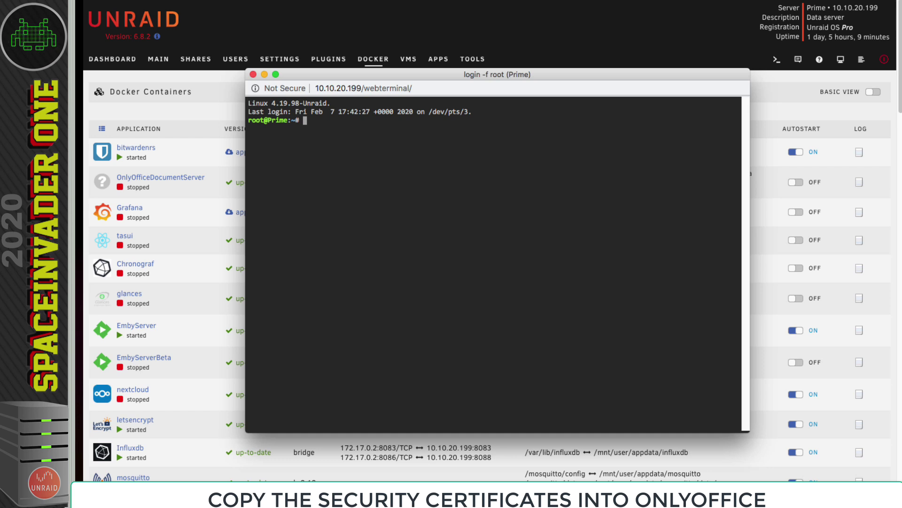
- Create the certs folder under /mnt/user/appdata/onlyofficeds/Data in the terminal
{"action": "key", "text": "Return"}
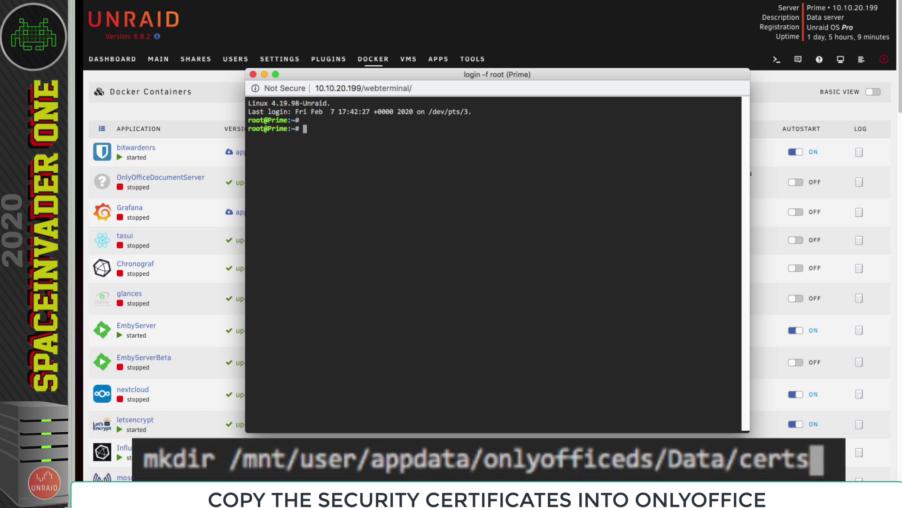
{"action": "type", "text": "mkdir /mnt/user/appdata/onlyofficeds/Data/certs"}
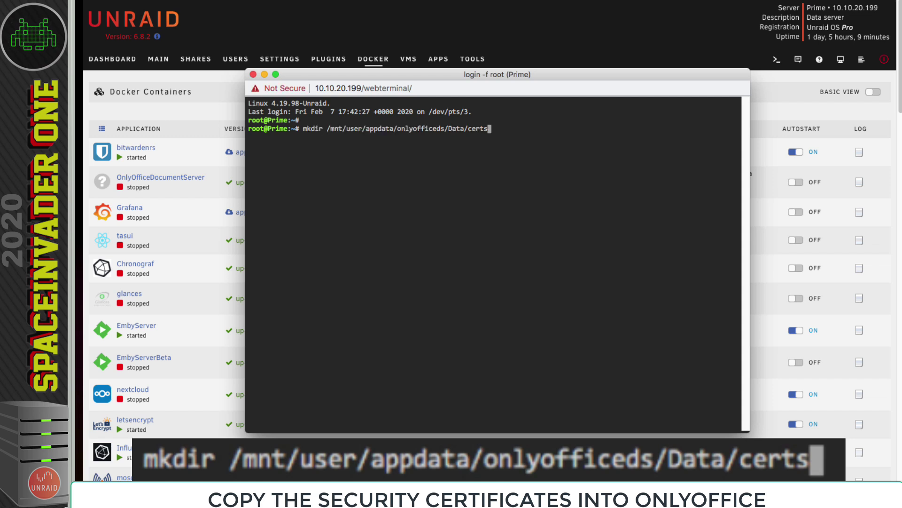
{"action": "key", "text": "Return"}
{"action": "key", "text": "Return"}
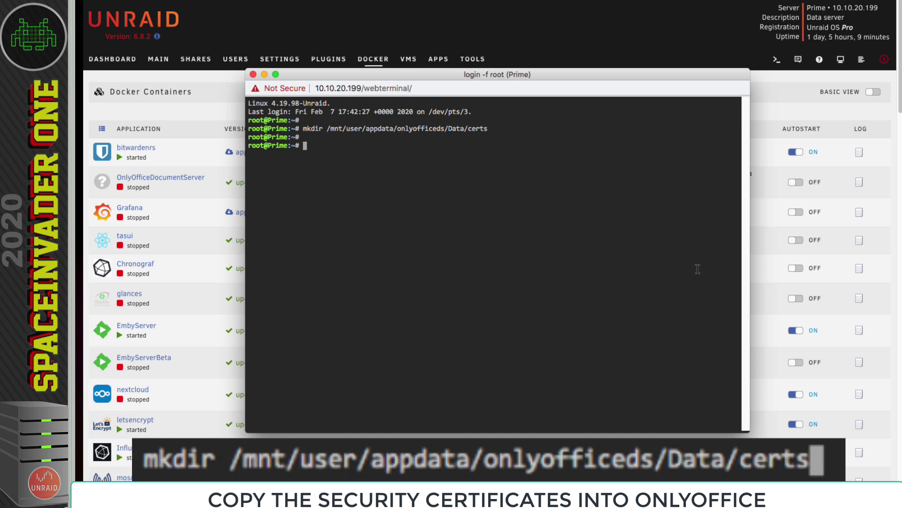
- Copy cert.crt into the OnlyOffice certs folder as onlyoffice.crt
{"action": "key", "text": "super+Tab"}
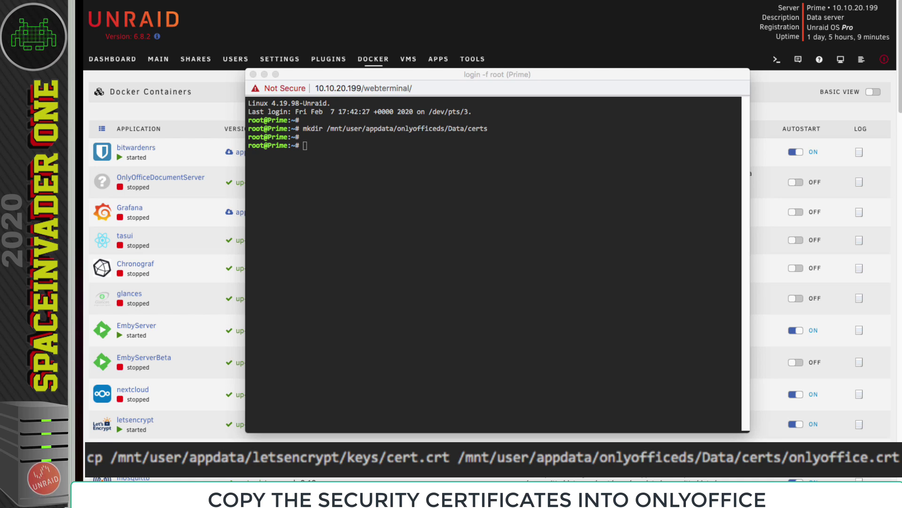
{"action": "key", "text": "super+Tab"}
{"action": "type", "text": "cp /mnt/user/appdata/letsencrypt/keys/cert.crt /mnt/user/appdata/onlyofficeds/Data/certs/onlyoffice.crt"}
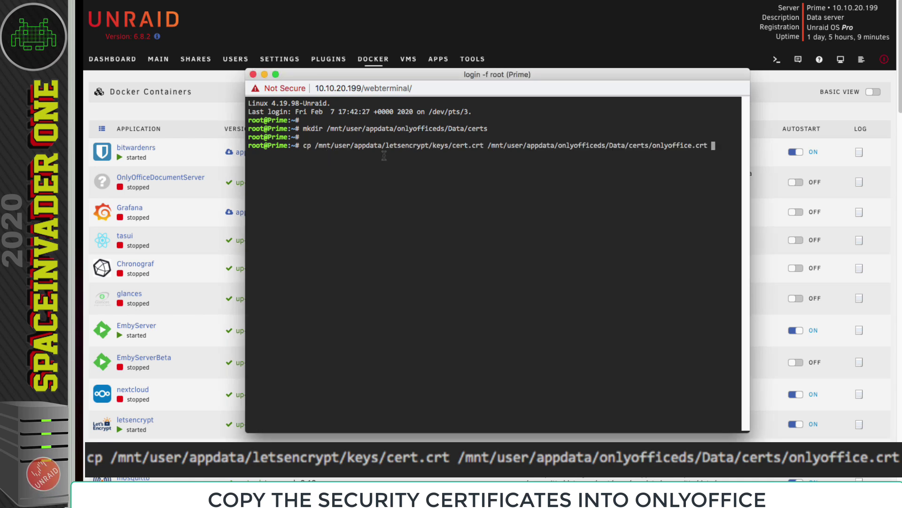
{"action": "left_click_drag", "start_coordinate": [428, 145], "coordinate": [385, 145]}
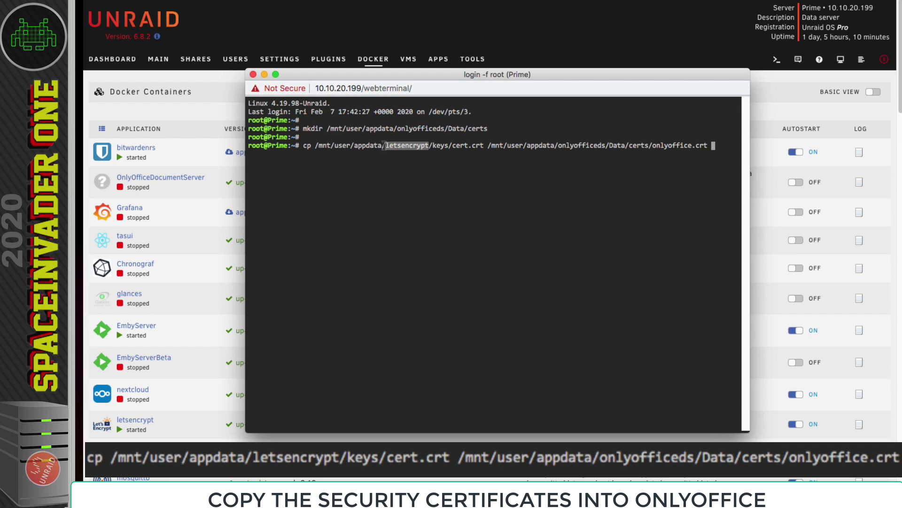
{"action": "key", "text": "super+x"}
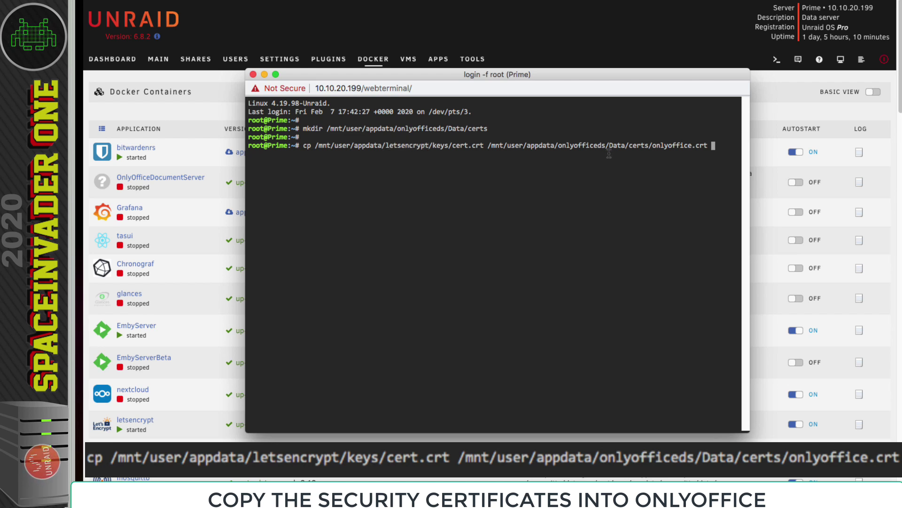
{"action": "left_click_drag", "start_coordinate": [607, 145], "coordinate": [558, 145]}
{"action": "left_click_drag", "start_coordinate": [483, 145], "coordinate": [463, 150]}
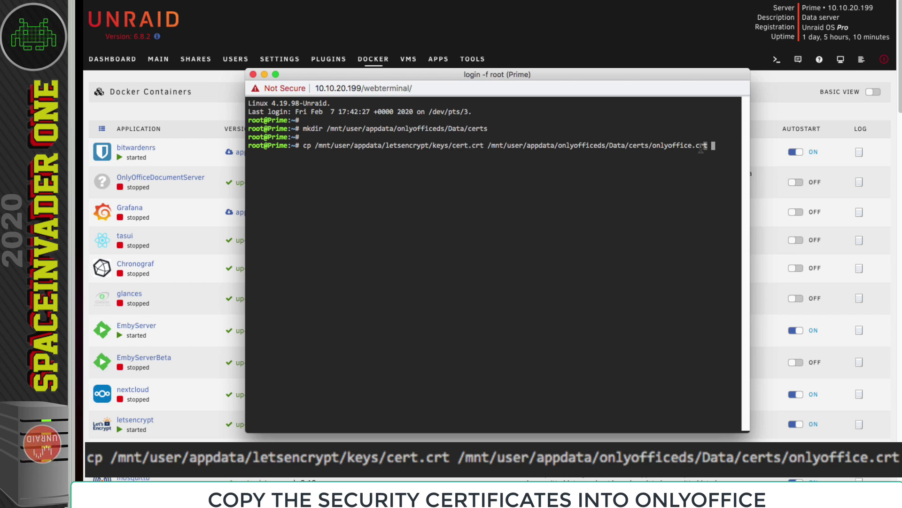
{"action": "left_click_drag", "start_coordinate": [707, 145], "coordinate": [663, 150]}
{"action": "key", "text": "super+x"}
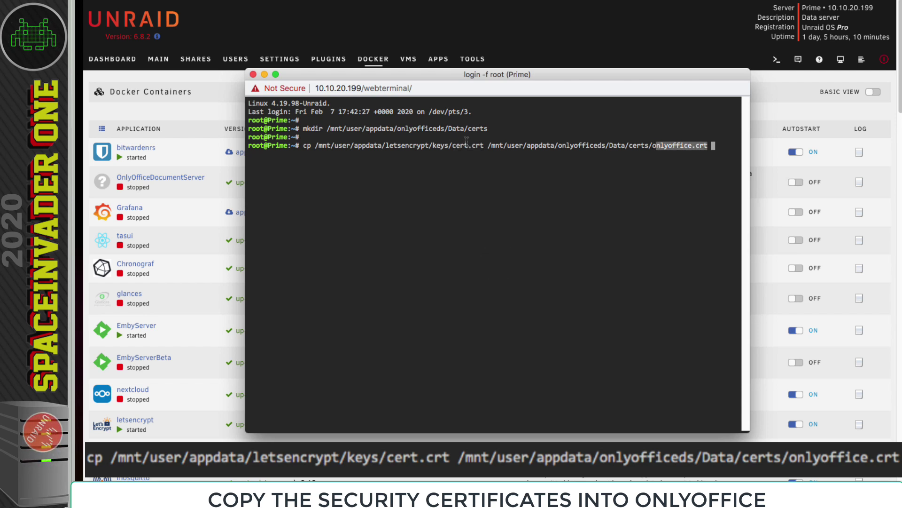
{"action": "key", "text": "Return"}
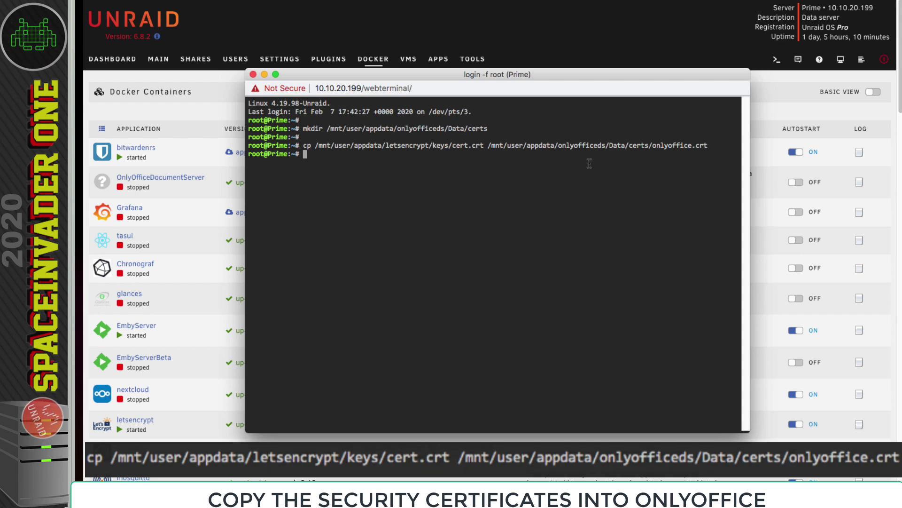
- Copy cert.key into the certs folder as onlyoffice.key
{"action": "key", "text": "super+Tab"}
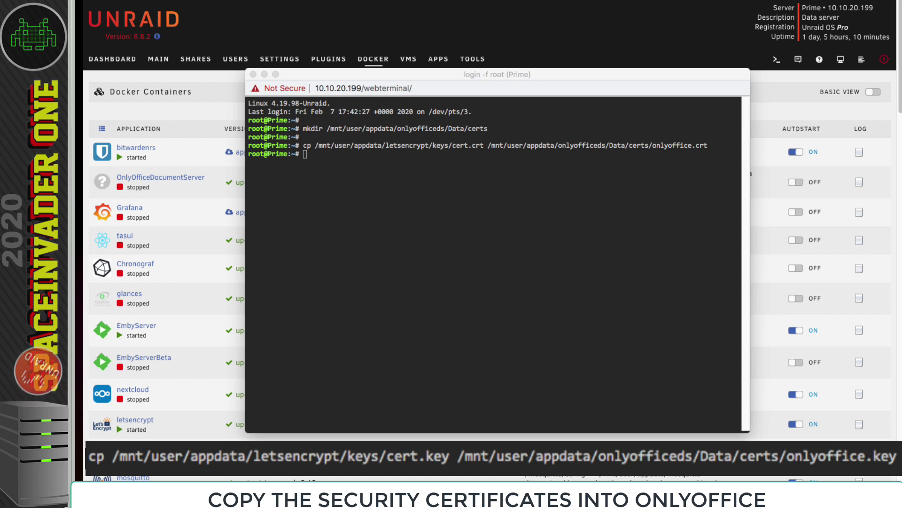
{"action": "key", "text": "super+Tab"}
{"action": "key", "text": "super+v"}
{"action": "key", "text": "Return"}
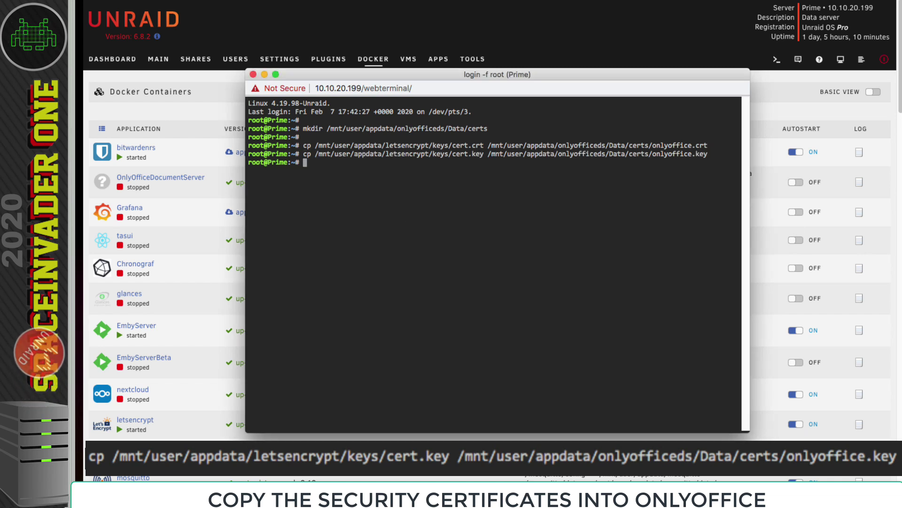
- Change into the certs folder, list onlyoffice.crt and onlyoffice.key, and close the terminal
{"action": "key", "text": "Return"}
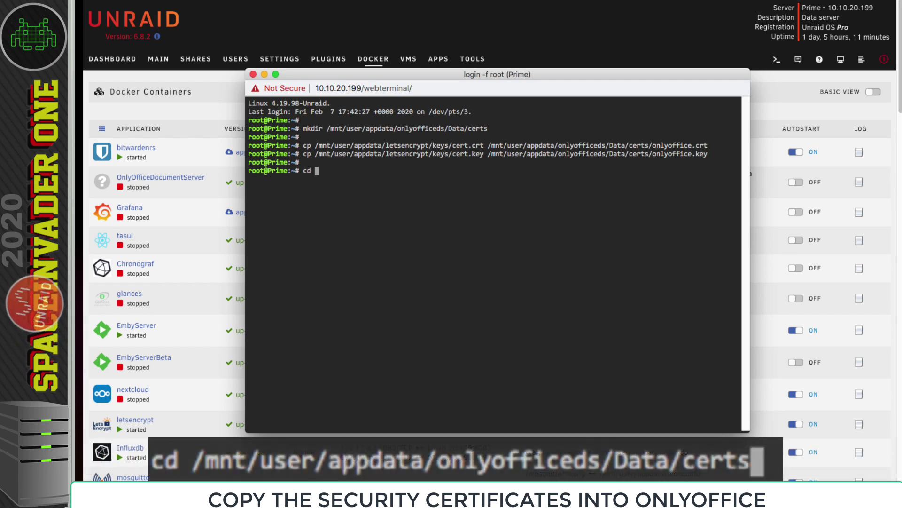
{"action": "key", "text": "super+v"}
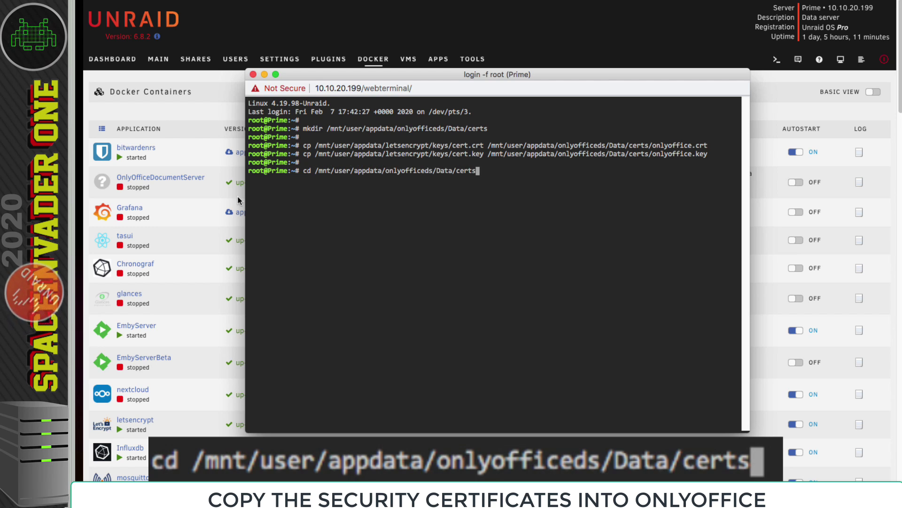
{"action": "key", "text": "Return"}
{"action": "key", "text": "Return"}
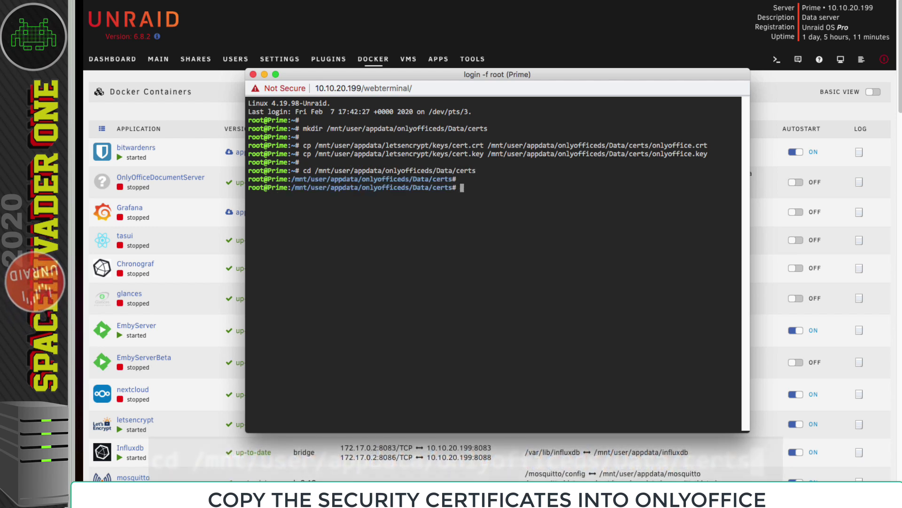
{"action": "type", "text": "ls"}
{"action": "key", "text": "Return"}
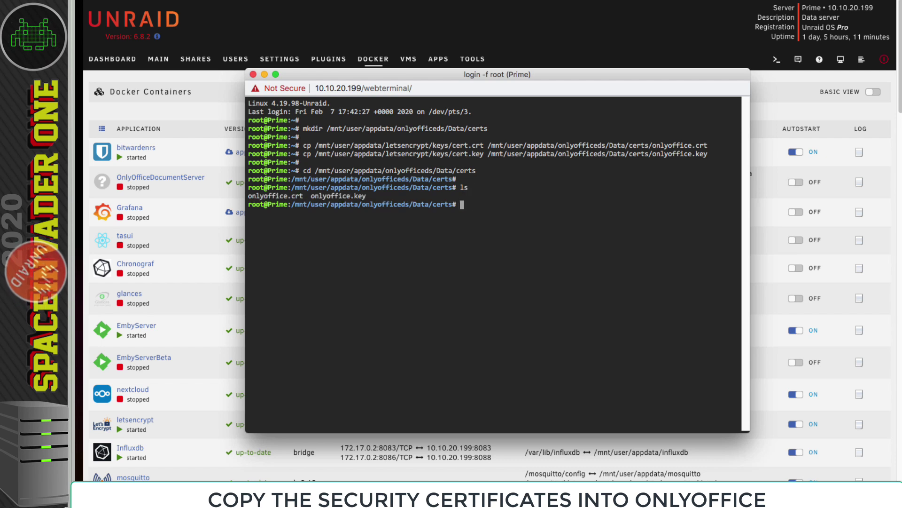
{"action": "left_click_drag", "start_coordinate": [375, 196], "coordinate": [248, 196]}
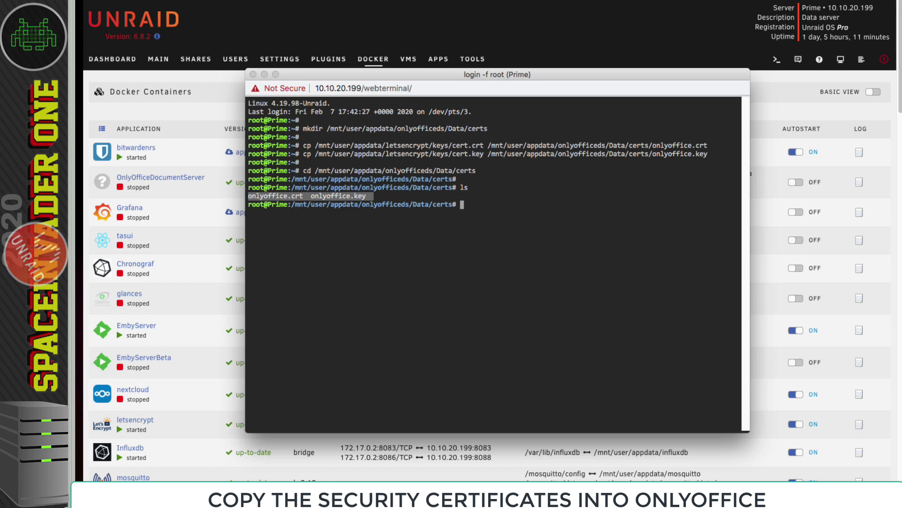
{"action": "key", "text": "super+w"}
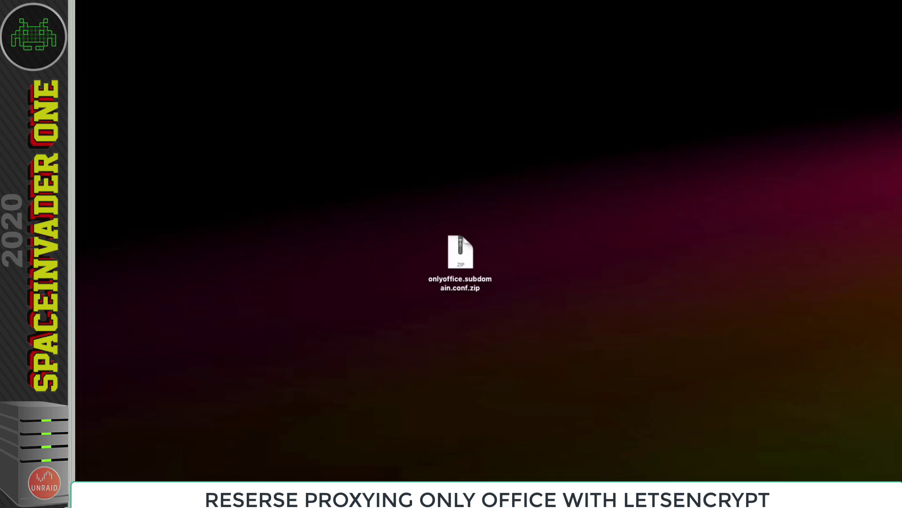
- Extract onlyoffice.subdomain.conf.zip onto the desktop and move the zip archive to the Trash
{"action": "left_click", "coordinate": [467, 256]}
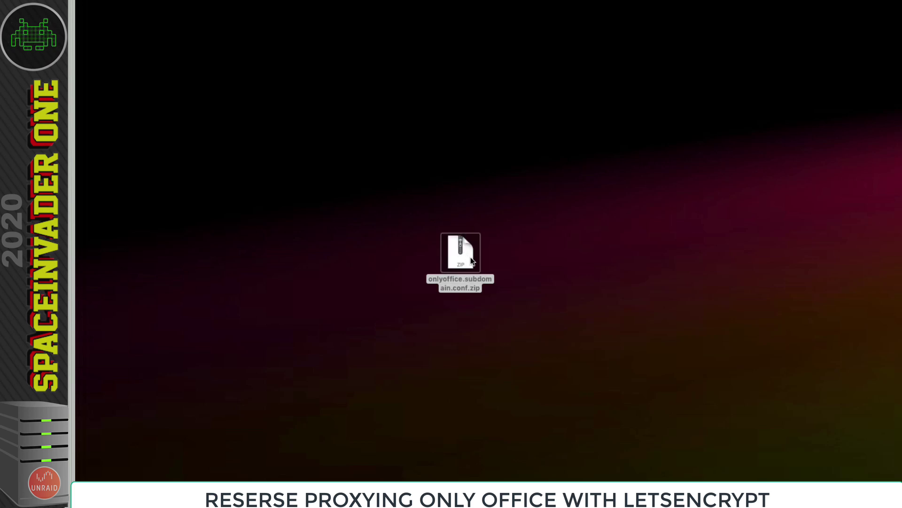
{"action": "double_click", "coordinate": [472, 261]}
{"action": "left_click_drag", "start_coordinate": [471, 261], "coordinate": [404, 179]}
{"action": "right_click", "coordinate": [405, 180]}
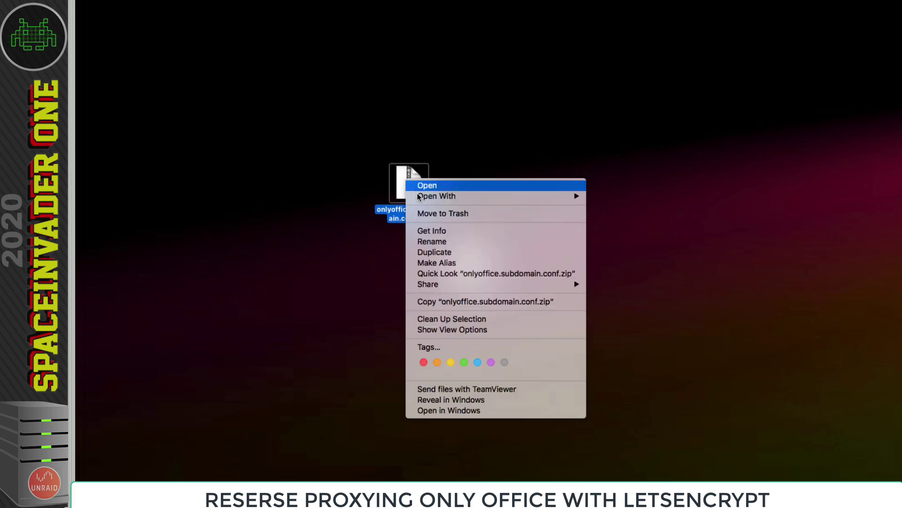
{"action": "left_click", "coordinate": [435, 215]}
- Open the extracted onlyoffice.subdomain.conf in TextMate
{"action": "left_click", "coordinate": [469, 258]}
{"action": "left_click_drag", "start_coordinate": [469, 259], "coordinate": [439, 225]}
{"action": "right_click", "coordinate": [440, 228]}
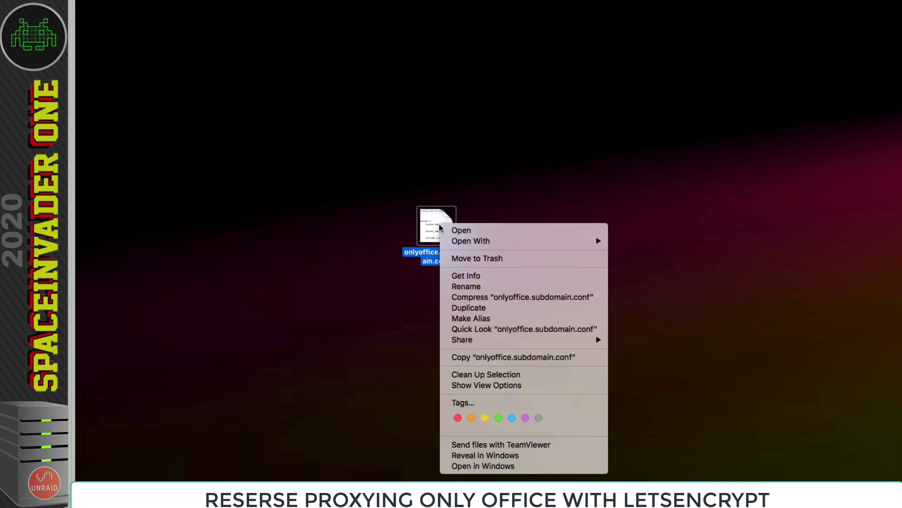
{"action": "mouse_move", "coordinate": [489, 240]}
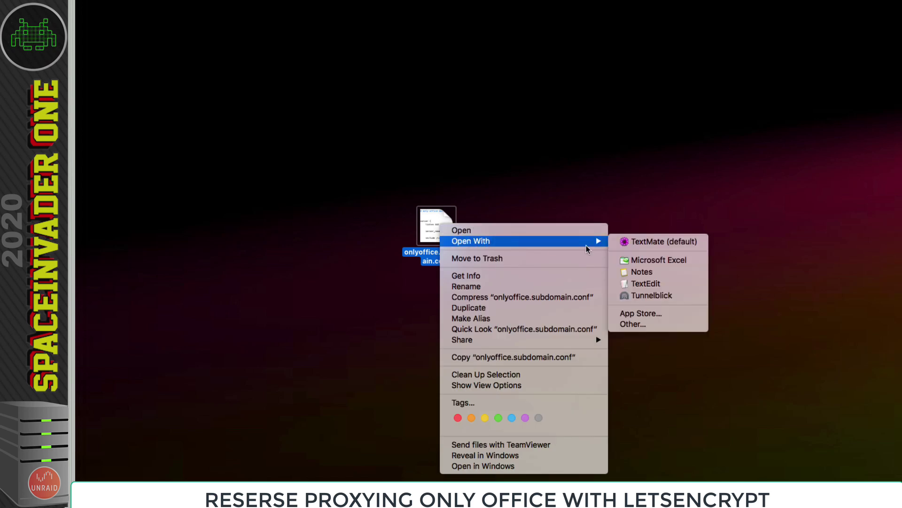
{"action": "left_click", "coordinate": [637, 242]}
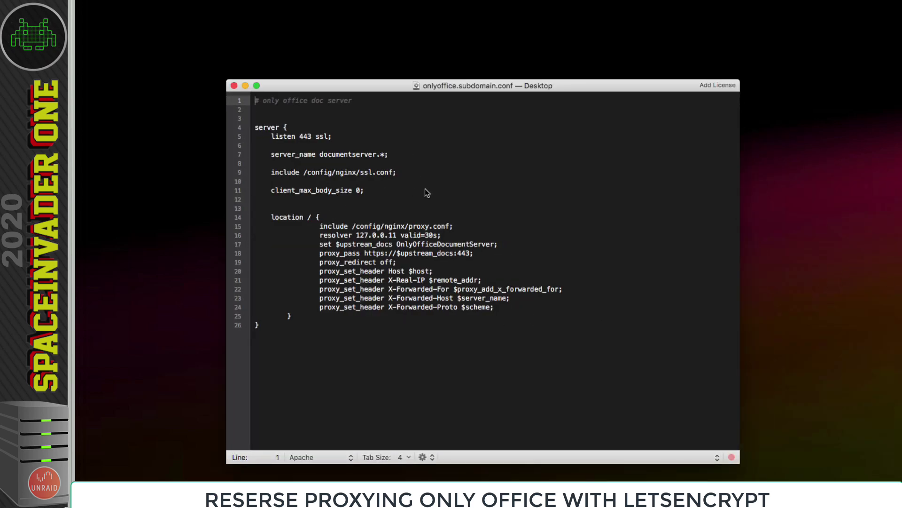
- Check server_name documentserver and the OnlyOfficeDocumentServer upstream in the config, then close TextMate without edits
{"action": "double_click", "coordinate": [354, 155]}
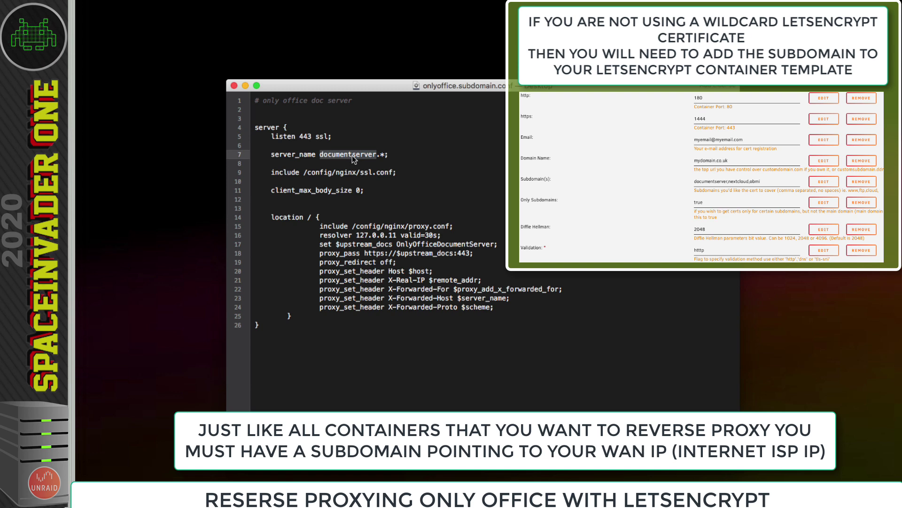
{"action": "left_click", "coordinate": [494, 245]}
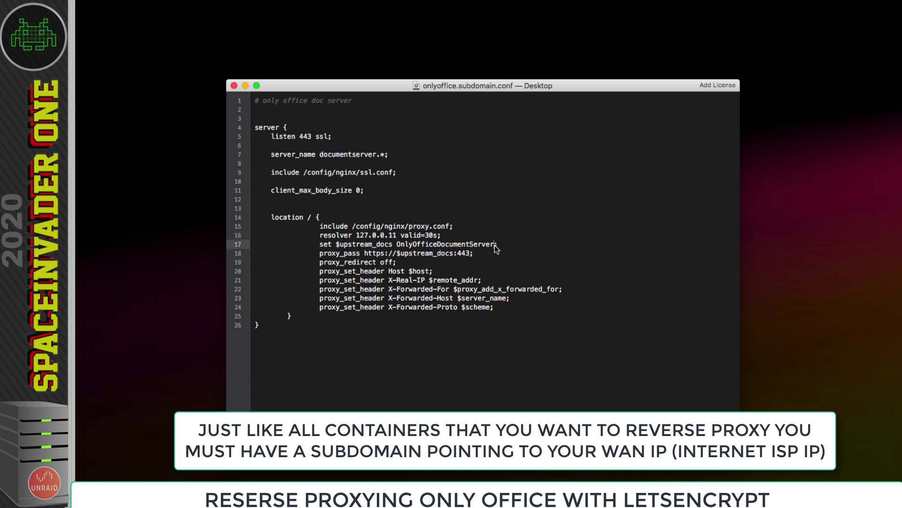
{"action": "left_click_drag", "start_coordinate": [495, 245], "coordinate": [395, 245]}
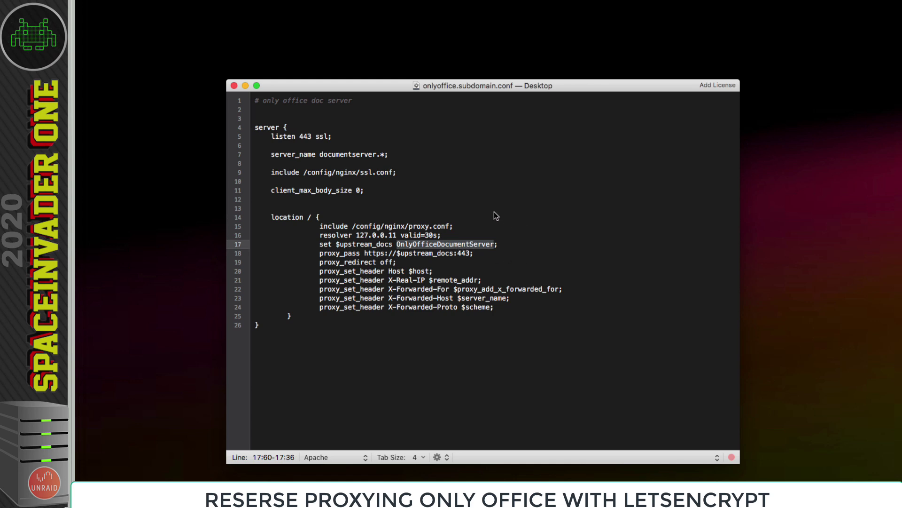
{"action": "left_click", "coordinate": [481, 180]}
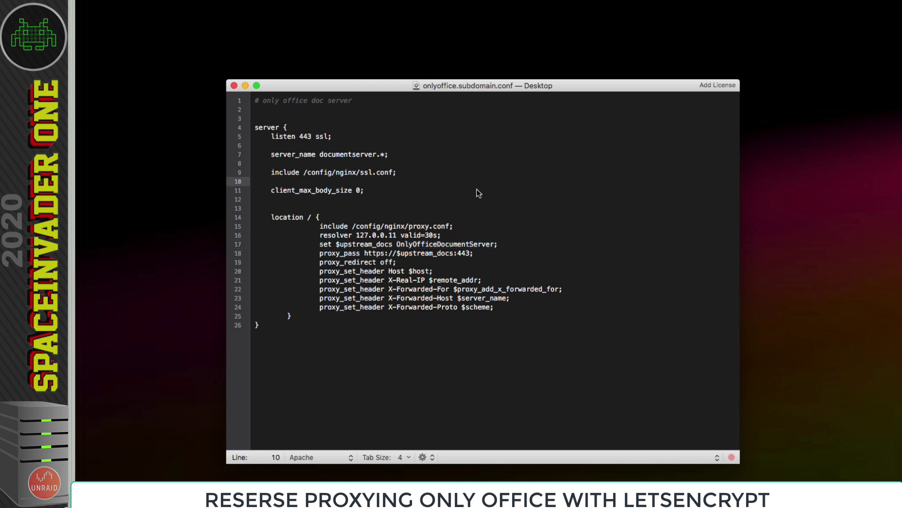
{"action": "left_click", "coordinate": [234, 86]}
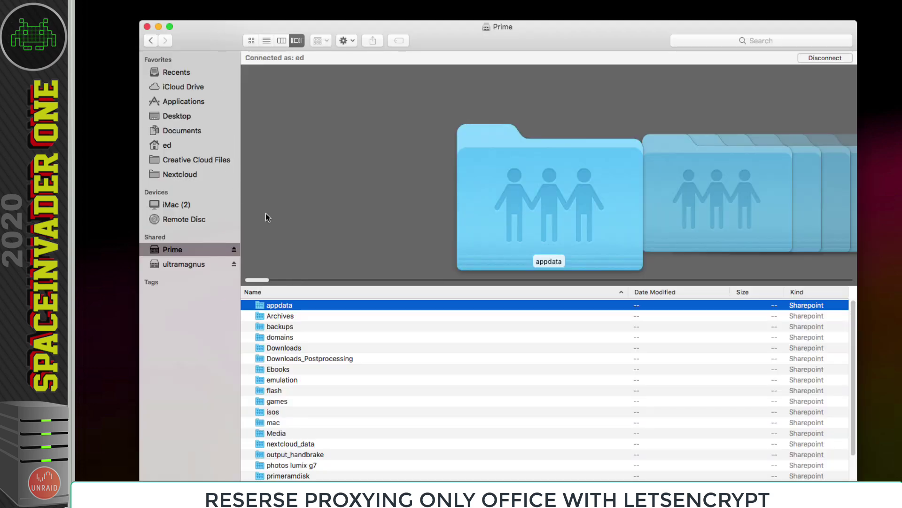
- Browse the server share to appdata > letsencrypt > nginx > proxy-confs
{"action": "double_click", "coordinate": [287, 306]}
{"action": "left_click", "coordinate": [293, 297]}
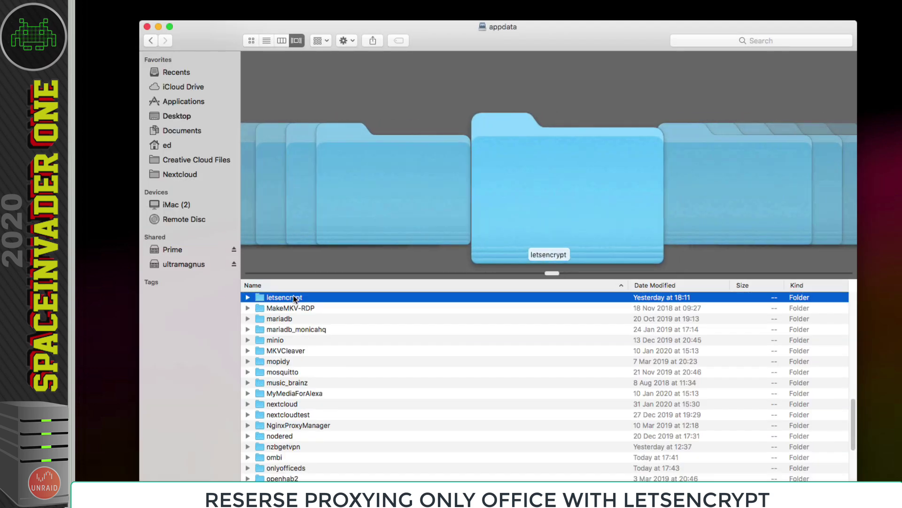
{"action": "double_click", "coordinate": [293, 297]}
{"action": "left_click", "coordinate": [282, 385]}
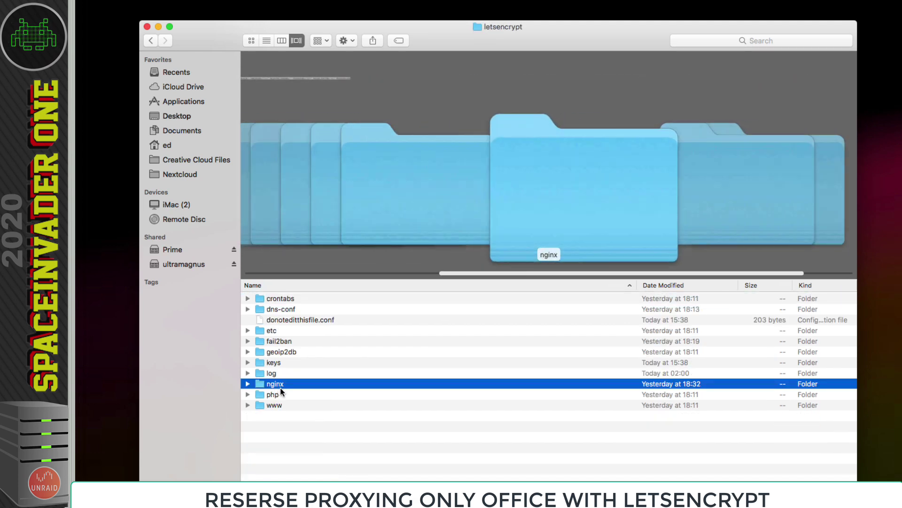
{"action": "double_click", "coordinate": [261, 383]}
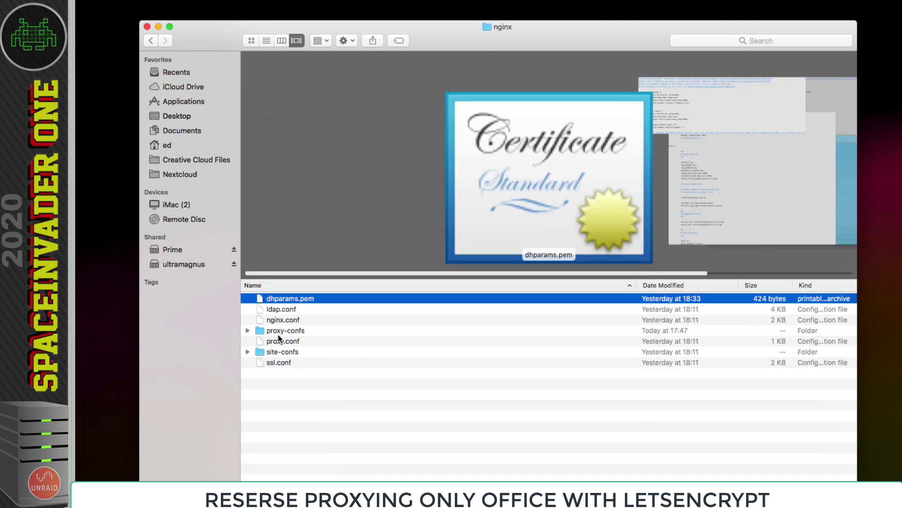
{"action": "left_click", "coordinate": [280, 334]}
{"action": "double_click", "coordinate": [259, 333]}
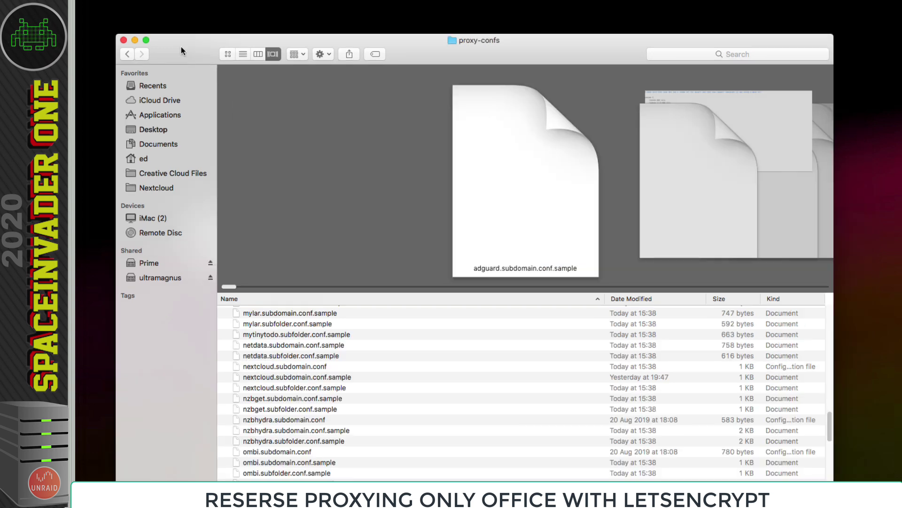
- Copy onlyoffice.subdomain.conf into proxy-confs, verify it sorted by Kind, and close the window
{"action": "left_click_drag", "start_coordinate": [182, 46], "coordinate": [321, 49]}
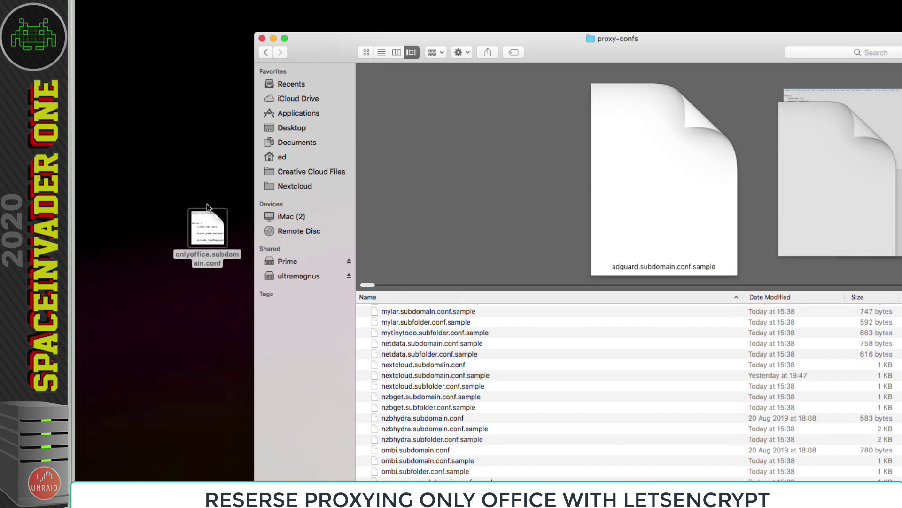
{"action": "left_click_drag", "start_coordinate": [207, 219], "coordinate": [558, 365]}
{"action": "left_click_drag", "start_coordinate": [532, 39], "coordinate": [428, 33]}
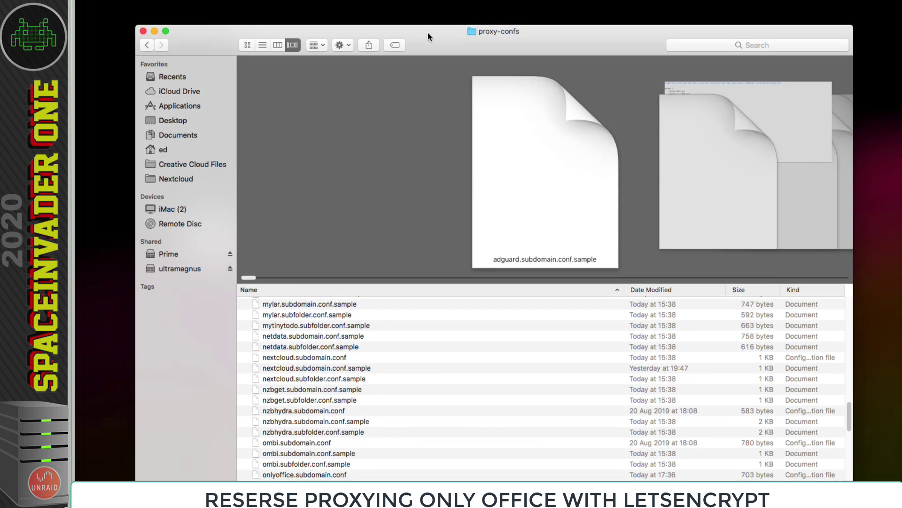
{"action": "left_click", "coordinate": [804, 290]}
{"action": "left_click", "coordinate": [296, 412]}
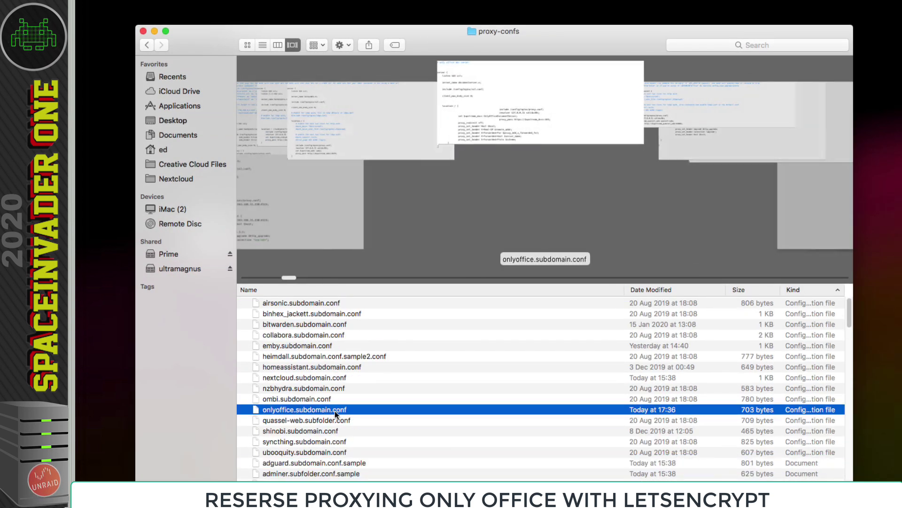
{"action": "left_click", "coordinate": [143, 31]}
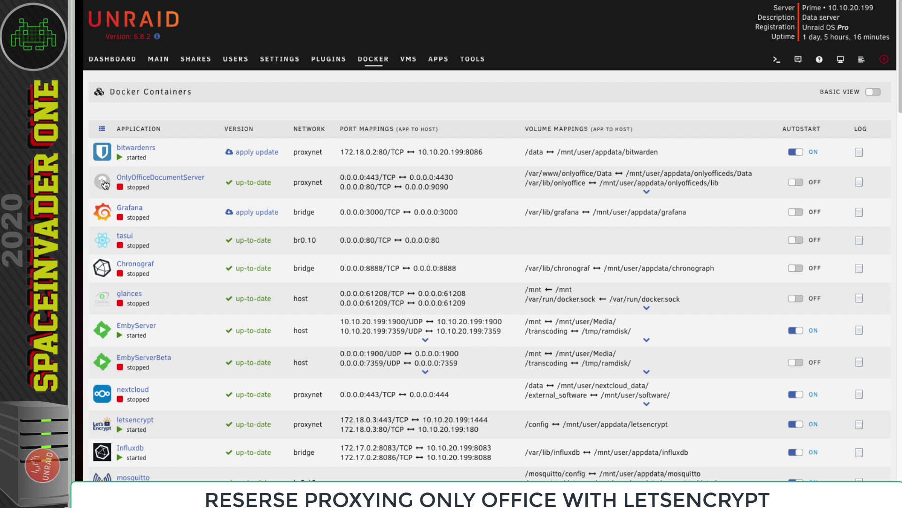
- Start the OnlyOfficeDocumentServer and nextcloud containers, then restart the letsencrypt container
{"action": "left_click", "coordinate": [104, 184]}
{"action": "left_click", "coordinate": [115, 207]}
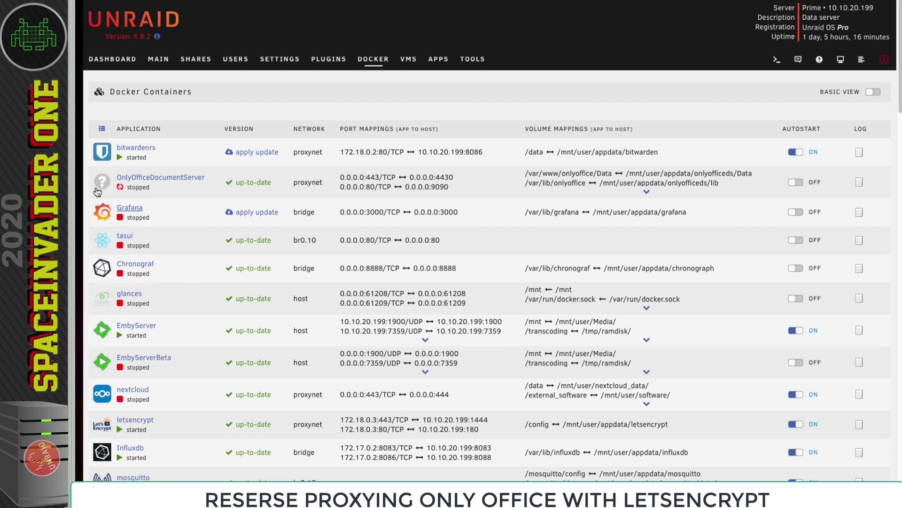
{"action": "left_click", "coordinate": [101, 397]}
{"action": "left_click", "coordinate": [114, 418]}
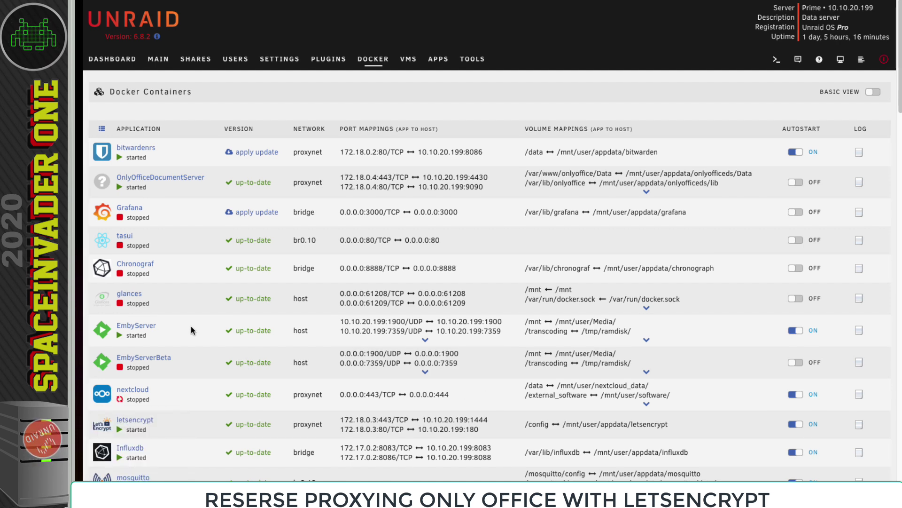
{"action": "scroll", "coordinate": [191, 329], "scroll_direction": "down", "scroll_amount": 1}
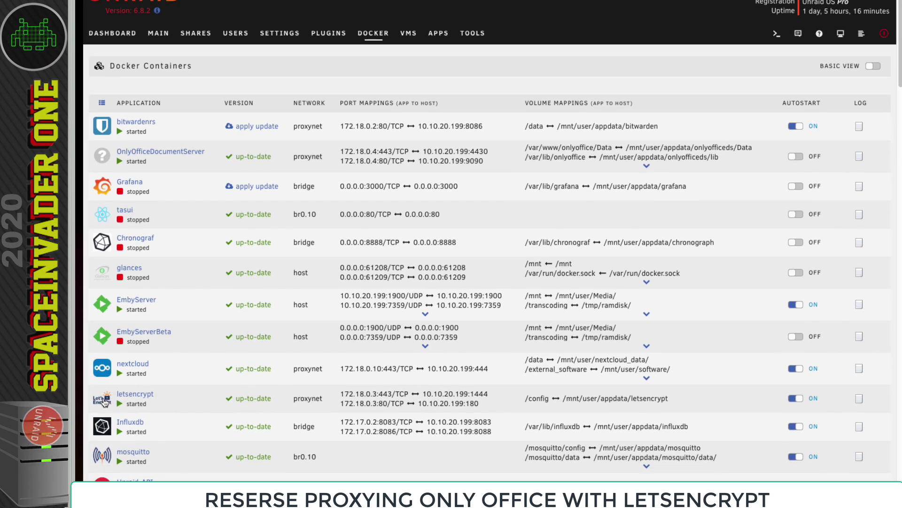
{"action": "left_click", "coordinate": [103, 400]}
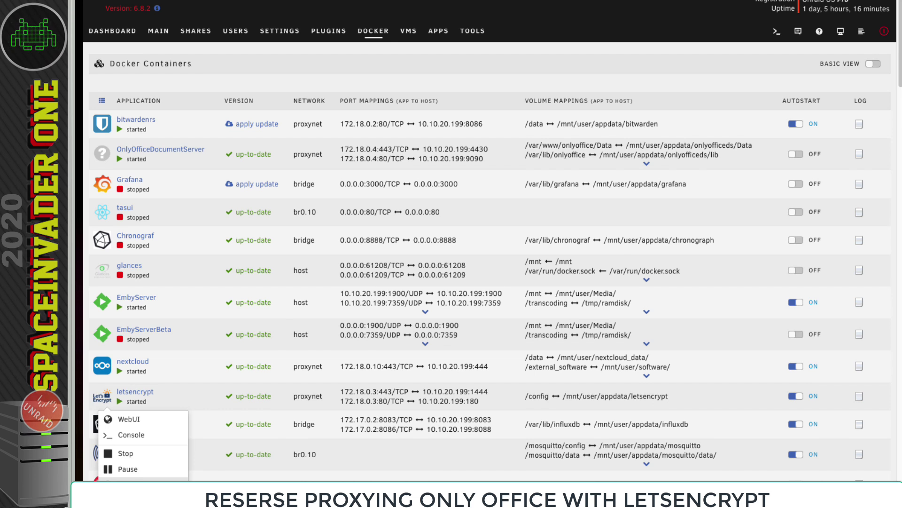
{"action": "left_click", "coordinate": [124, 484]}
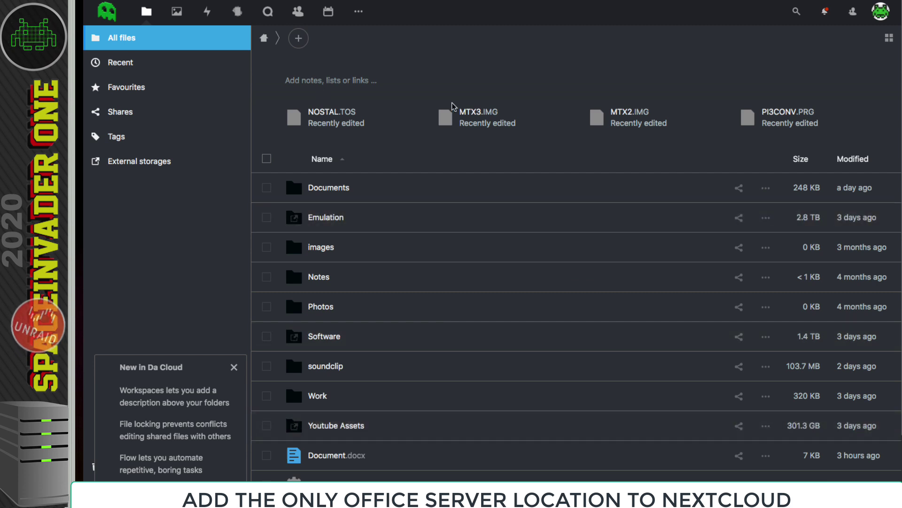
- Search installed apps for 'only' to confirm ONLYOFFICE 4.1.4 is enabled, then open Settings
{"action": "left_click", "coordinate": [881, 11]}
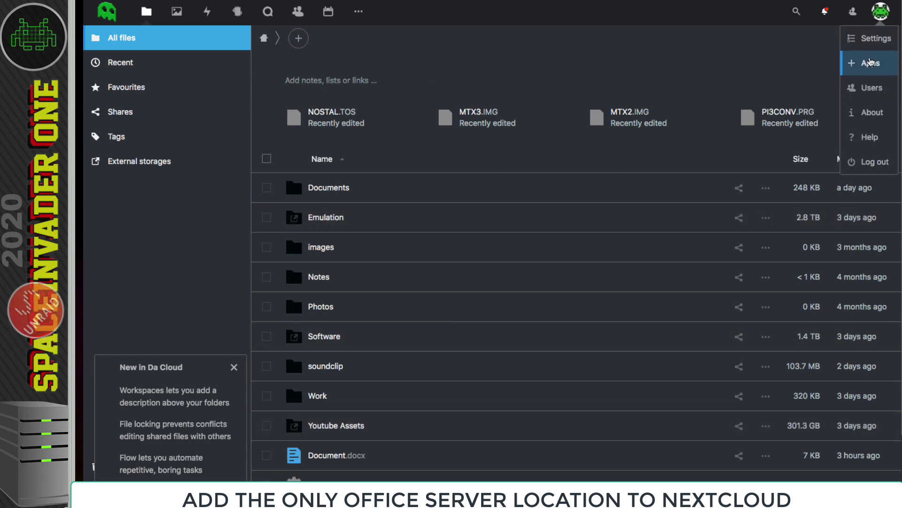
{"action": "left_click", "coordinate": [870, 63]}
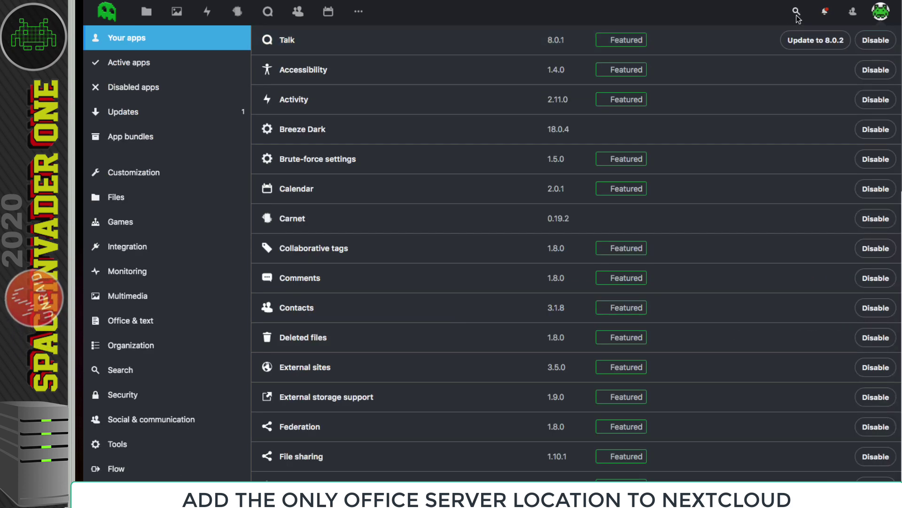
{"action": "left_click", "coordinate": [797, 11]}
{"action": "type", "text": "on"}
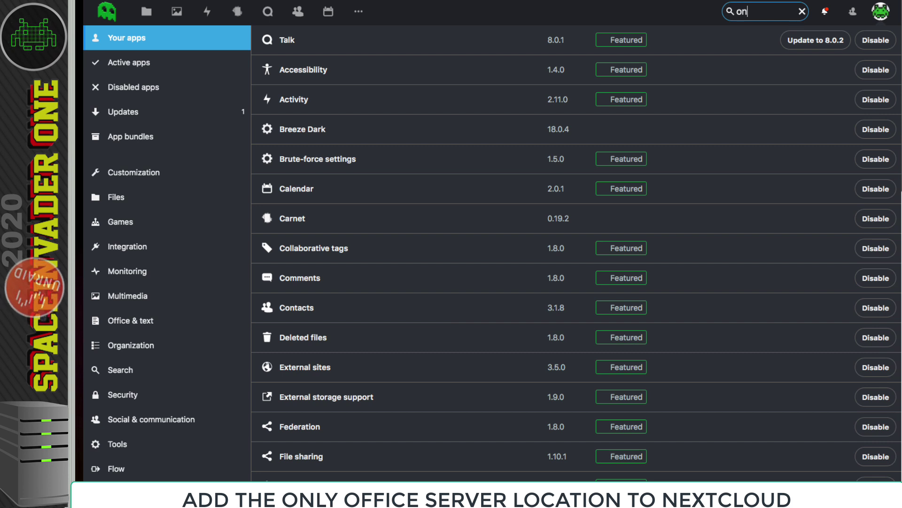
{"action": "type", "text": "ly"}
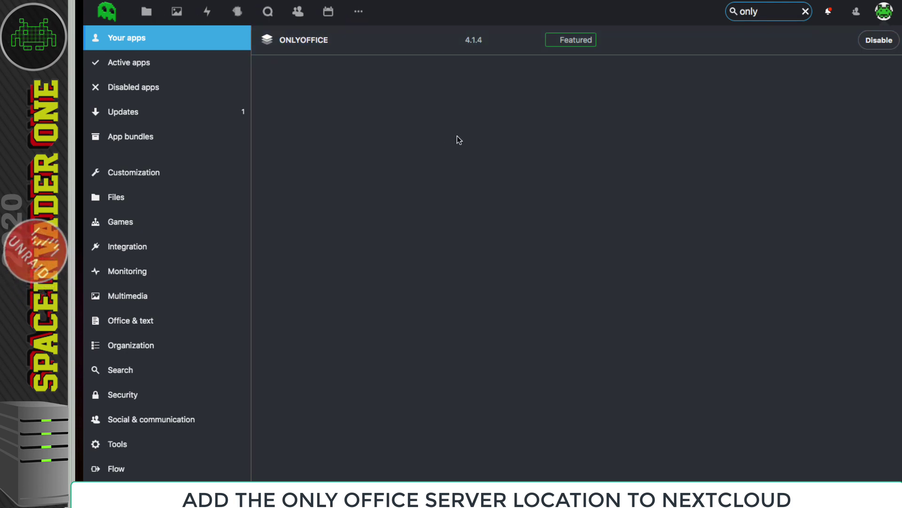
{"action": "left_click", "coordinate": [884, 11]}
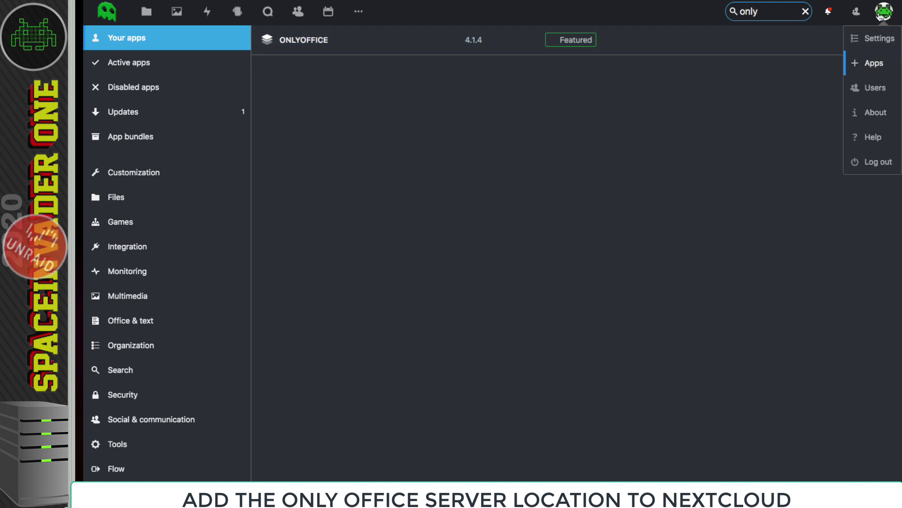
{"action": "left_click", "coordinate": [877, 37]}
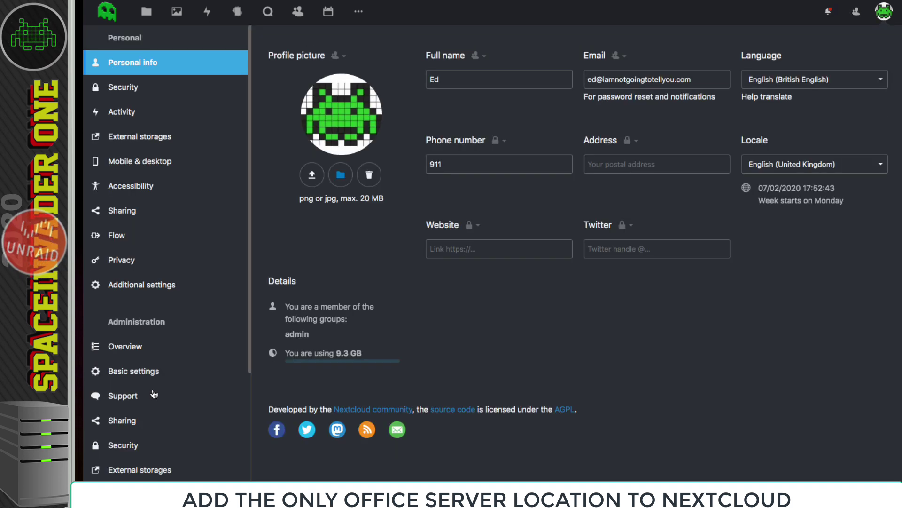
{"action": "scroll", "coordinate": [141, 397], "scroll_direction": "down", "scroll_amount": 5}
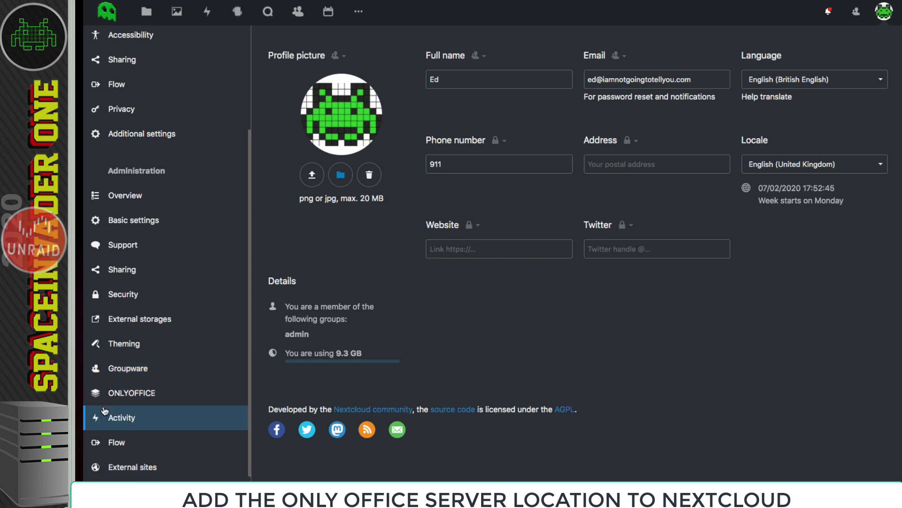
{"action": "left_click", "coordinate": [127, 393]}
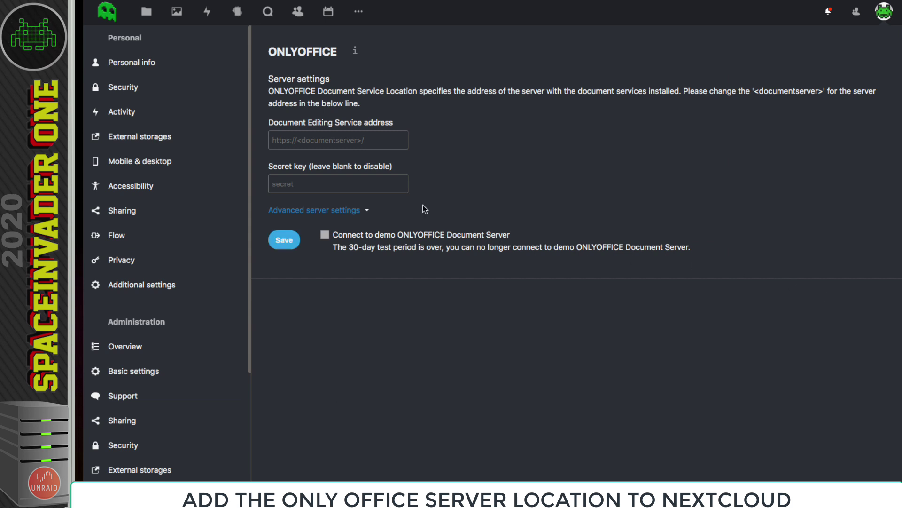
{"action": "left_click", "coordinate": [290, 141]}
{"action": "right_click", "coordinate": [287, 143]}
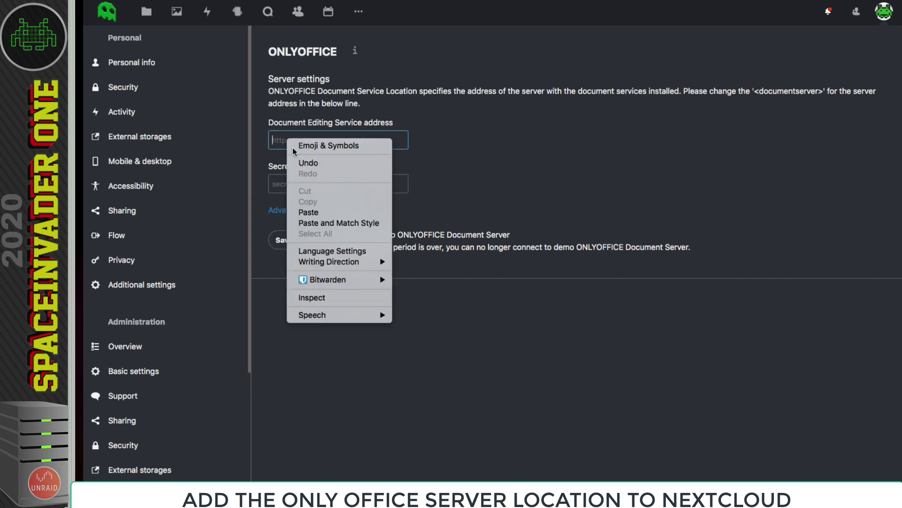
{"action": "left_click", "coordinate": [305, 209]}
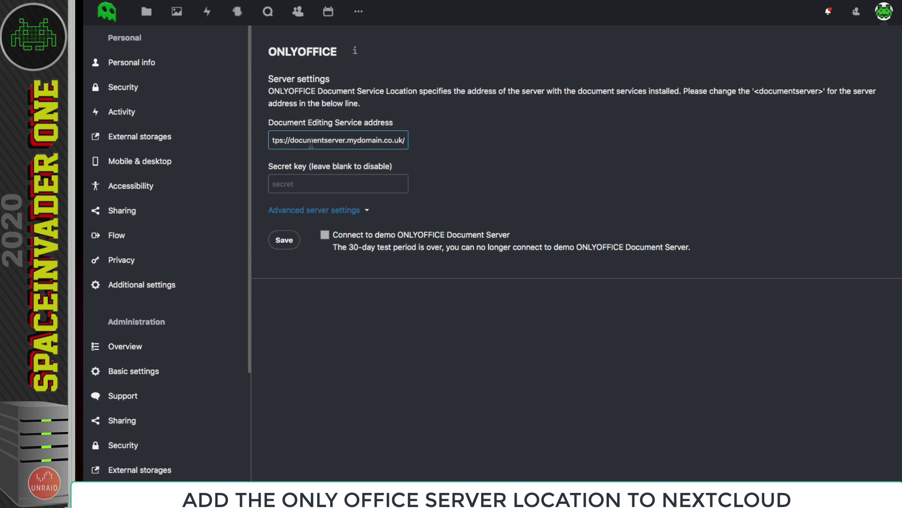
{"action": "left_click_drag", "start_coordinate": [310, 143], "coordinate": [275, 146]}
{"action": "left_click", "coordinate": [315, 145]}
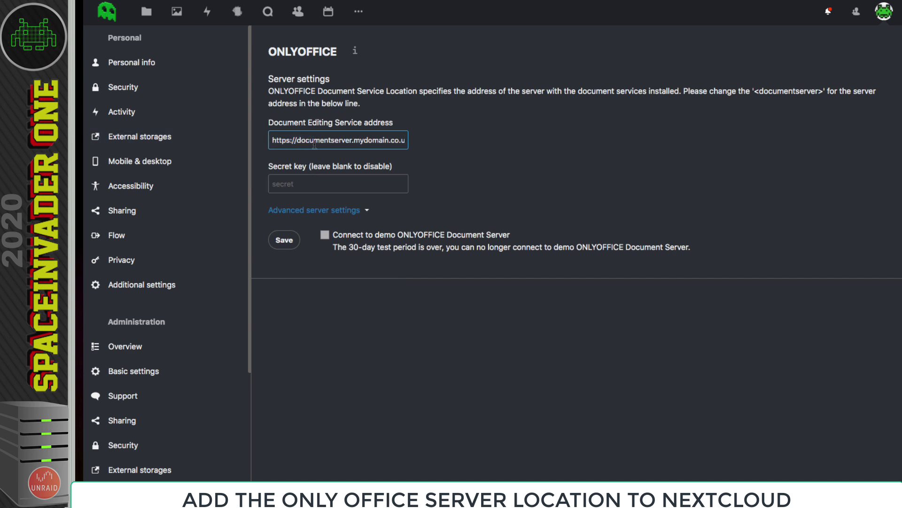
{"action": "left_click_drag", "start_coordinate": [352, 140], "coordinate": [299, 141]}
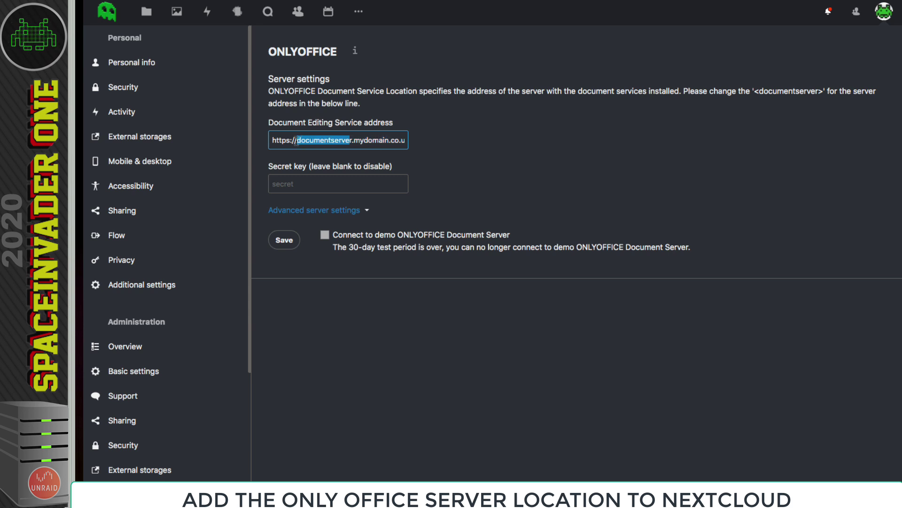
{"action": "left_click_drag", "start_coordinate": [355, 141], "coordinate": [418, 150]}
{"action": "left_click", "coordinate": [424, 146]}
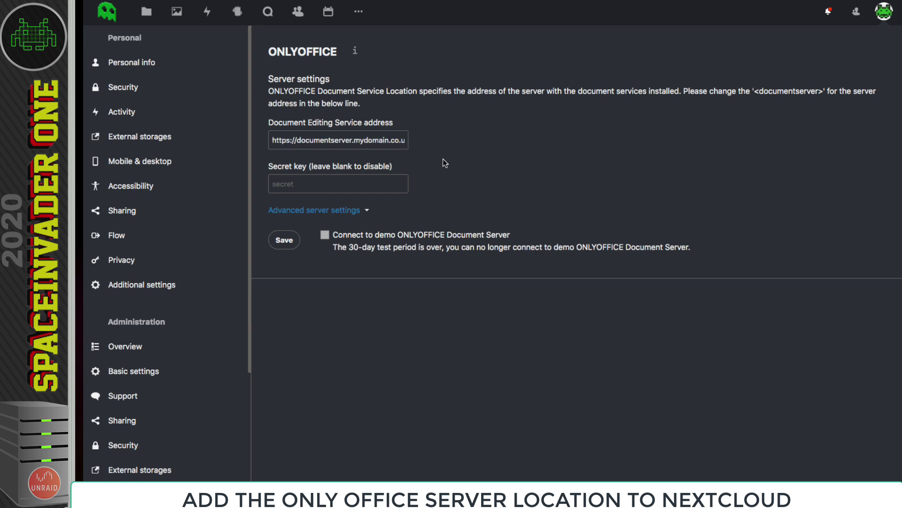
{"action": "left_click", "coordinate": [284, 240]}
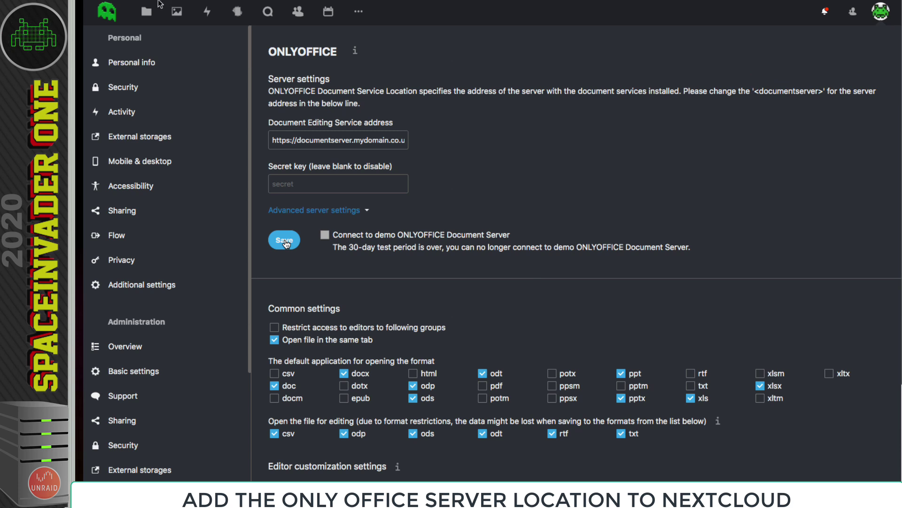
- Create a new document named test and type 'hello yay its working !' in the ONLYOFFICE editor
{"action": "left_click", "coordinate": [147, 11]}
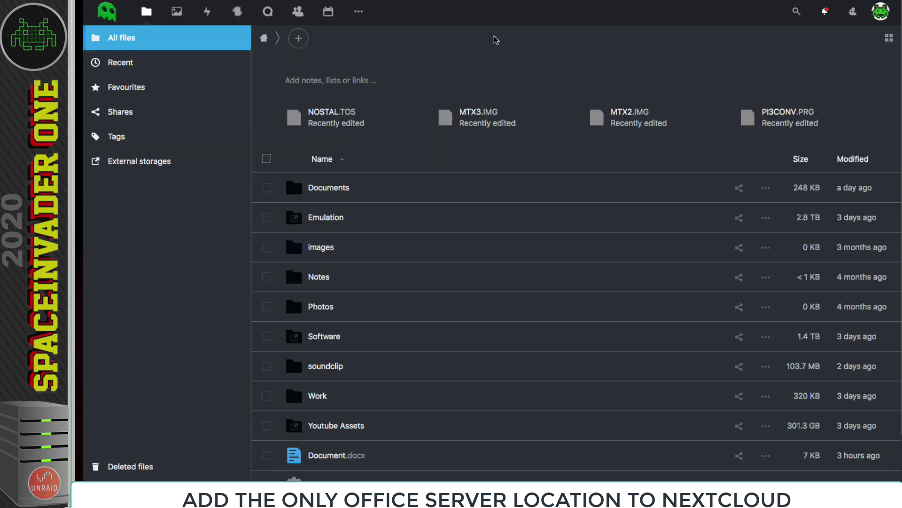
{"action": "left_click", "coordinate": [298, 39]}
{"action": "left_click", "coordinate": [297, 140]}
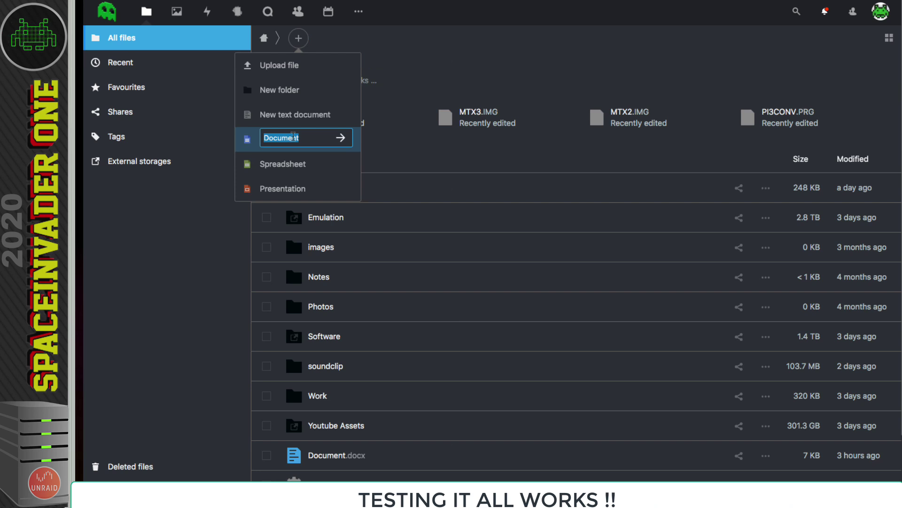
{"action": "type", "text": "test"}
{"action": "key", "text": "Return"}
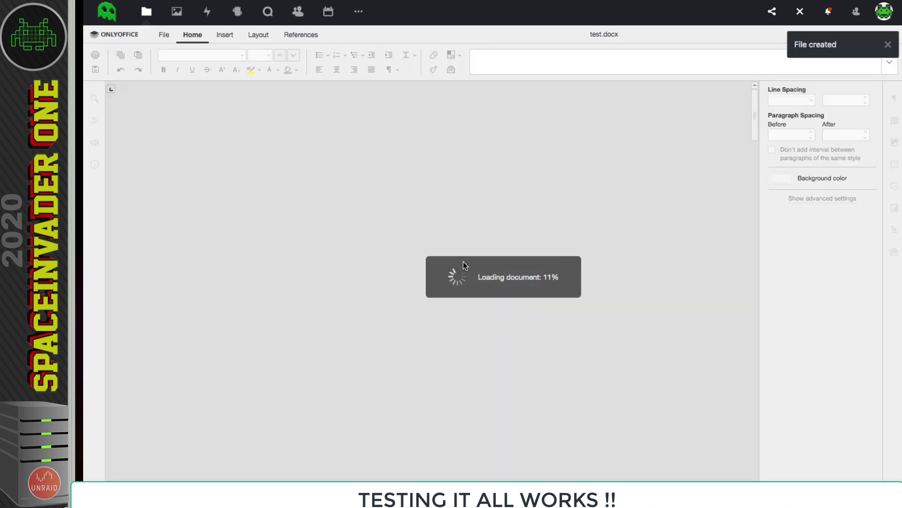
{"action": "type", "text": "hello yay its "}
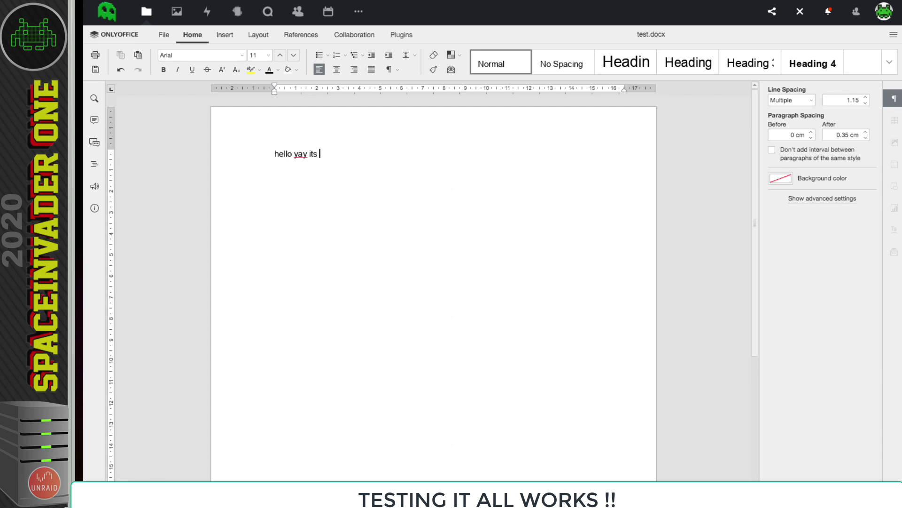
{"action": "type", "text": "working !!!"}
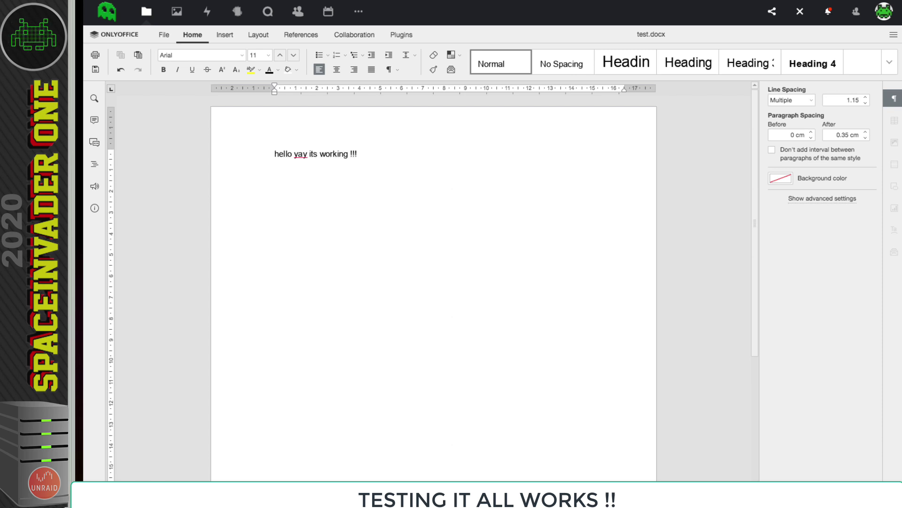